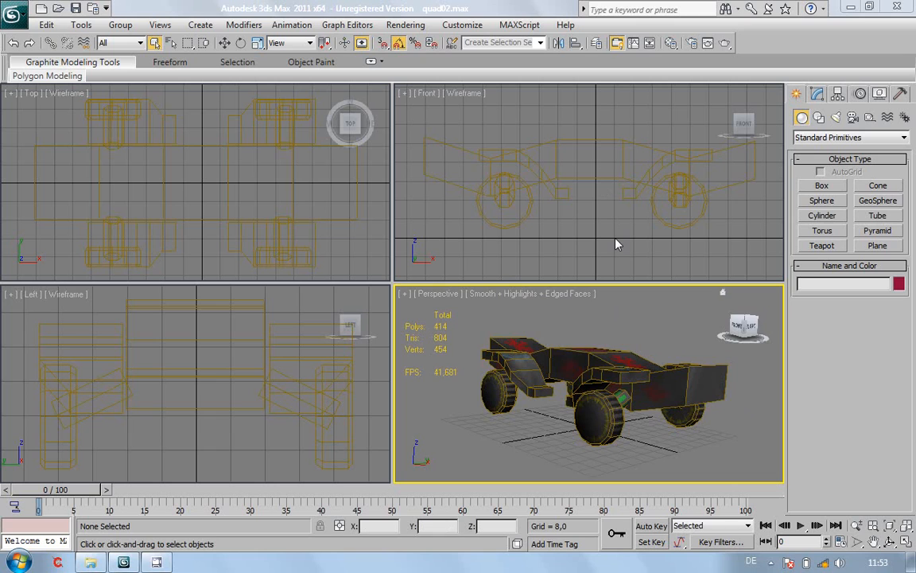
Orbit the perspective view to examine the textured quad from several angles
left_click(889, 541)
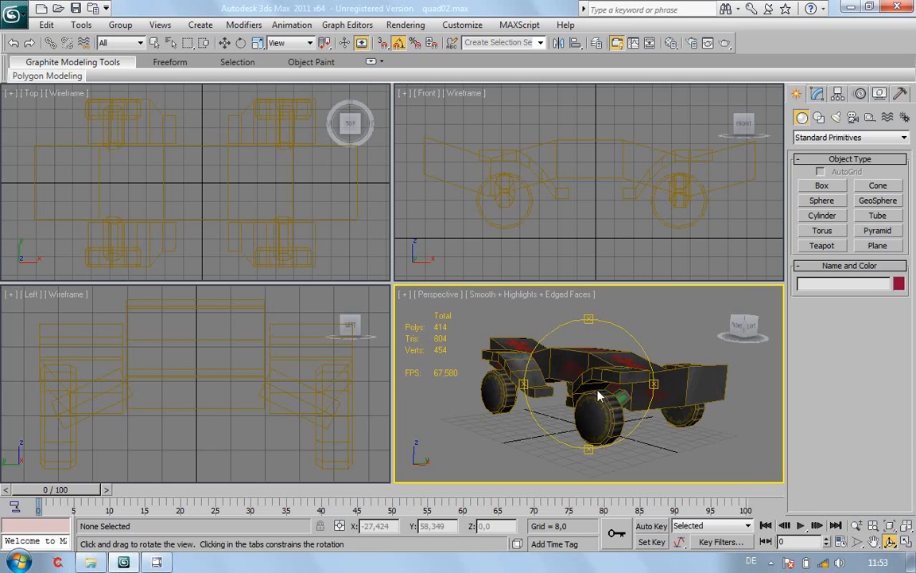
left_click_drag(535, 351, 613, 409)
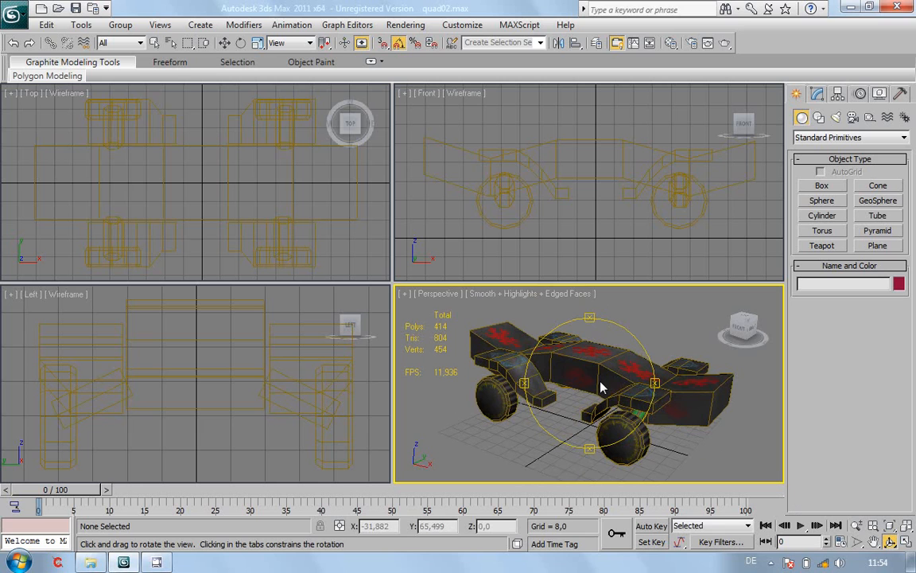
mouse_move(607, 391)
left_mouse_down()
mouse_move(549, 383)
mouse_move(605, 389)
left_mouse_up()
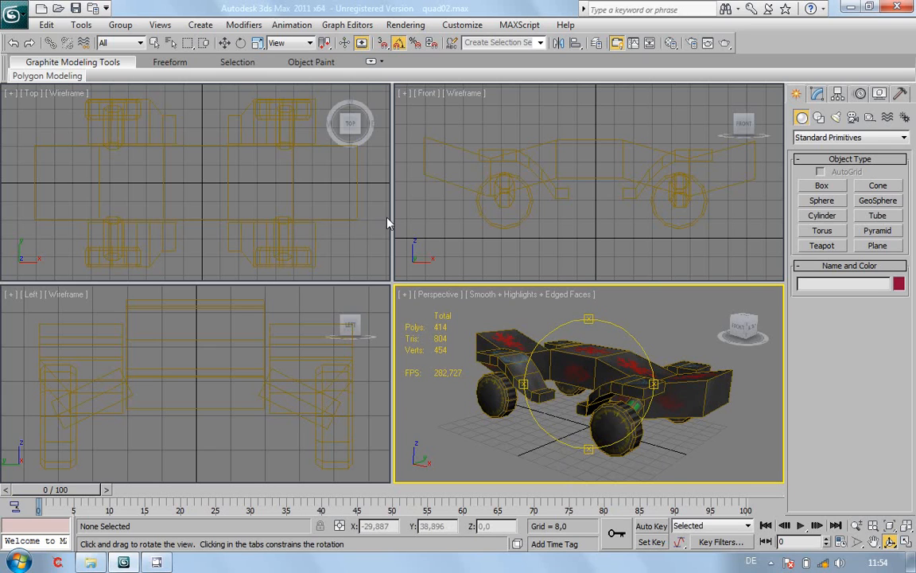
Open the Material Editor, try its Slate mode and return to the Compact Material Editor
left_click(672, 43)
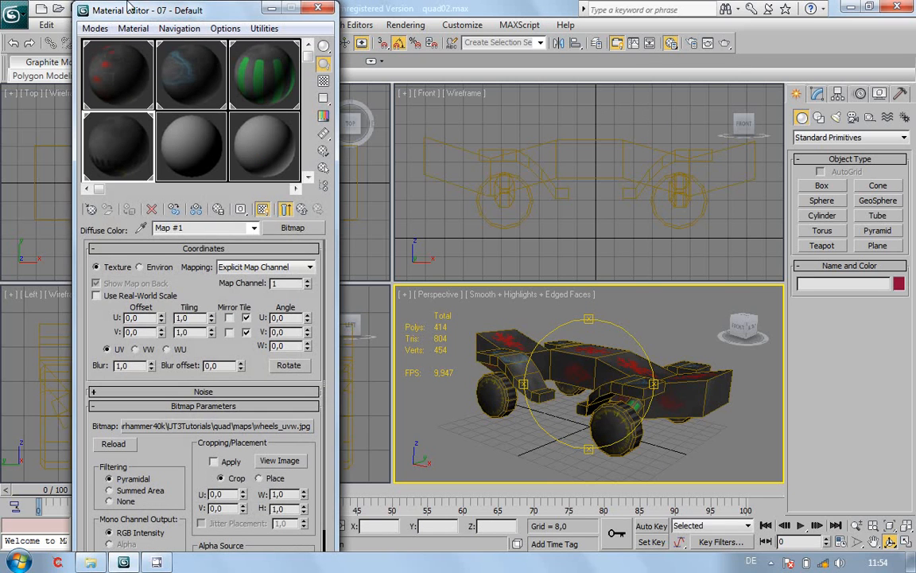
left_click(96, 29)
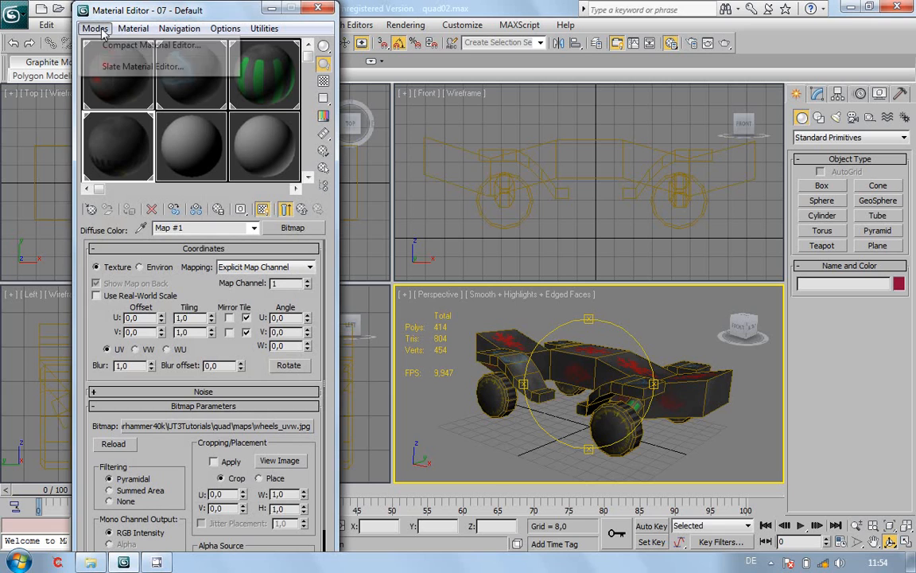
left_click(121, 68)
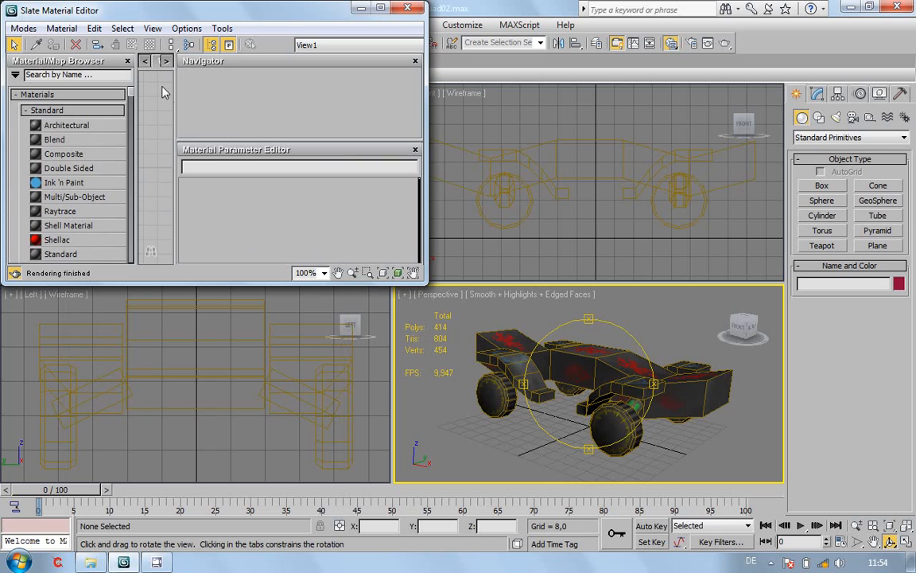
left_click(24, 29)
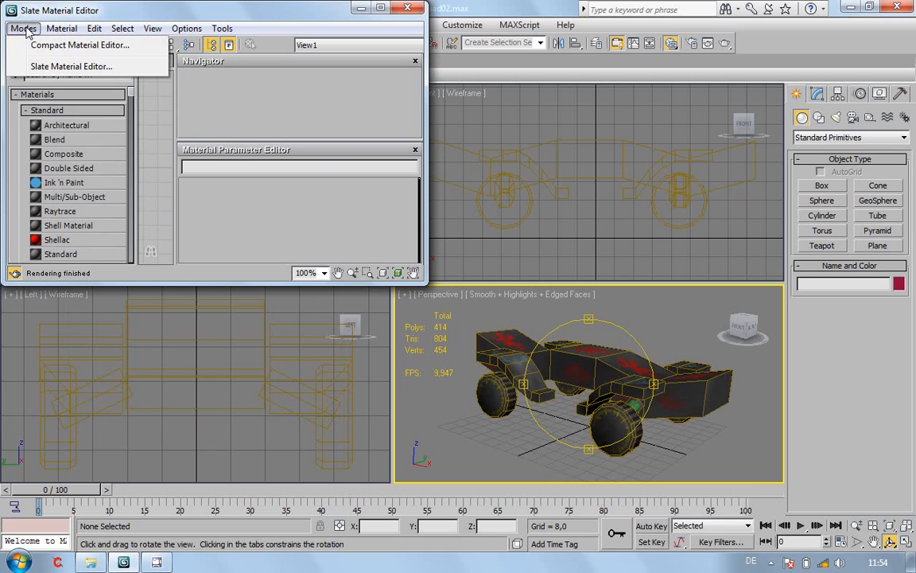
left_click(47, 45)
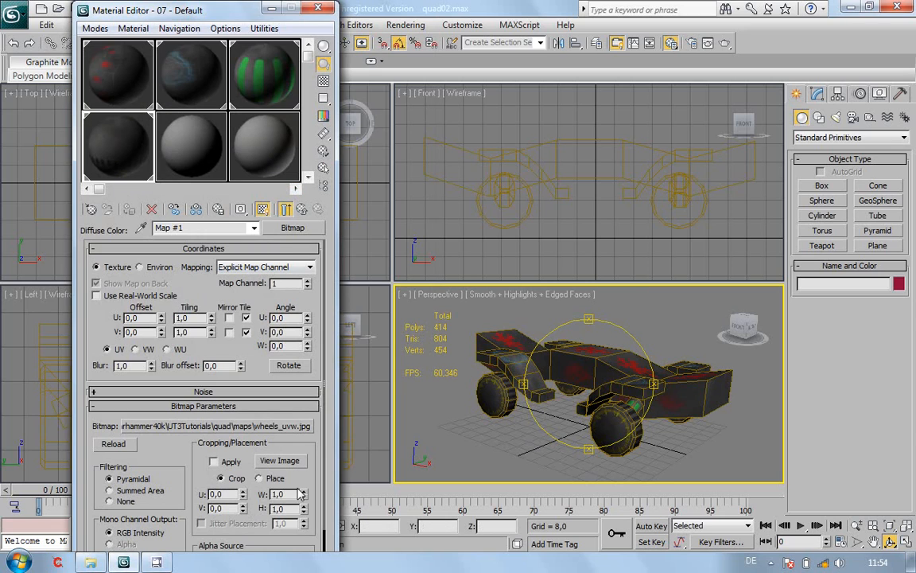
View the diffuse texture images of the wheels material (wheels_uvw.jpg) and the green-striped axles material (axles_uvw.jpg)
left_click(280, 462)
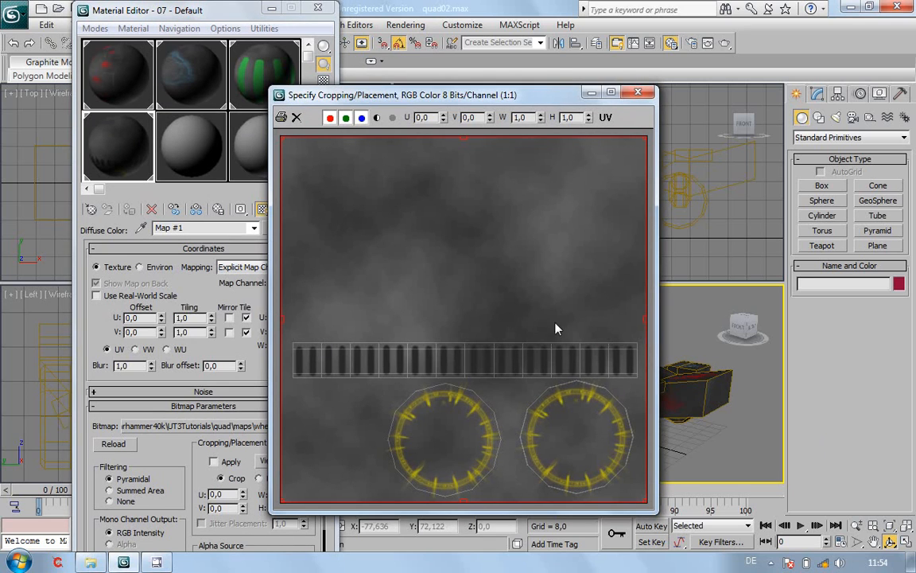
left_click(642, 95)
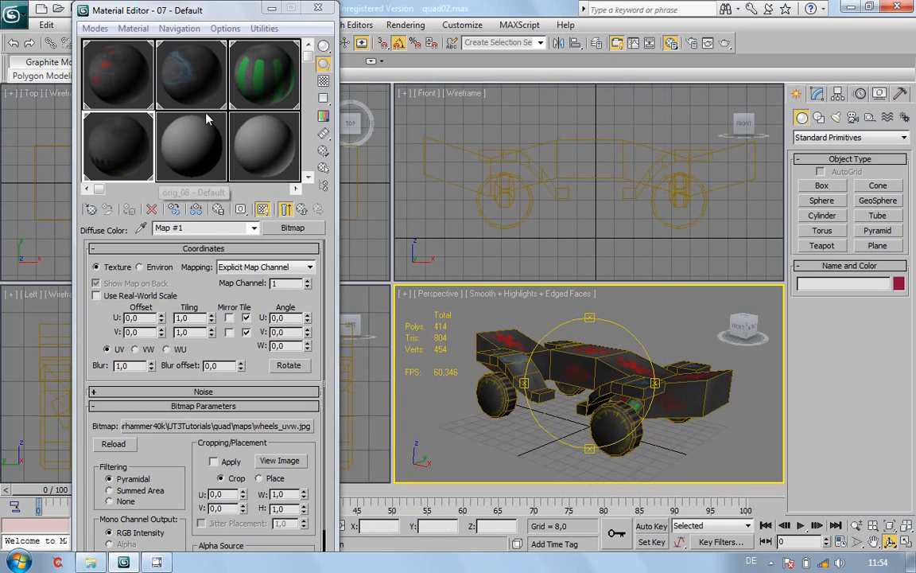
left_click(253, 76)
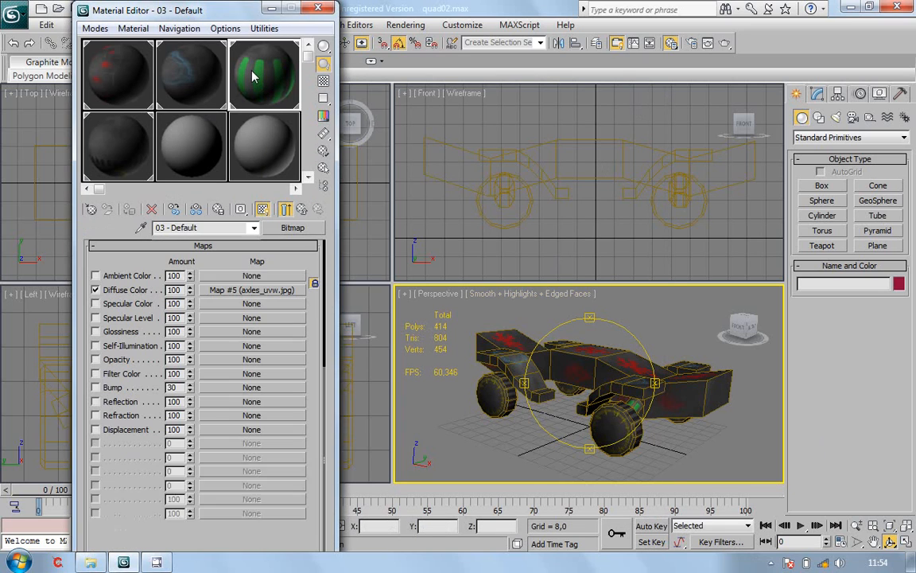
left_click(274, 292)
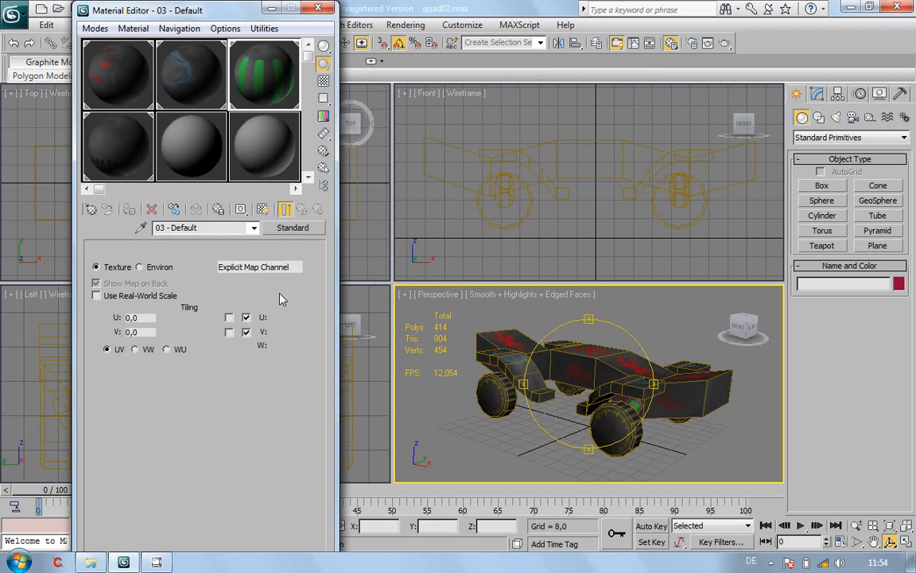
left_click(280, 462)
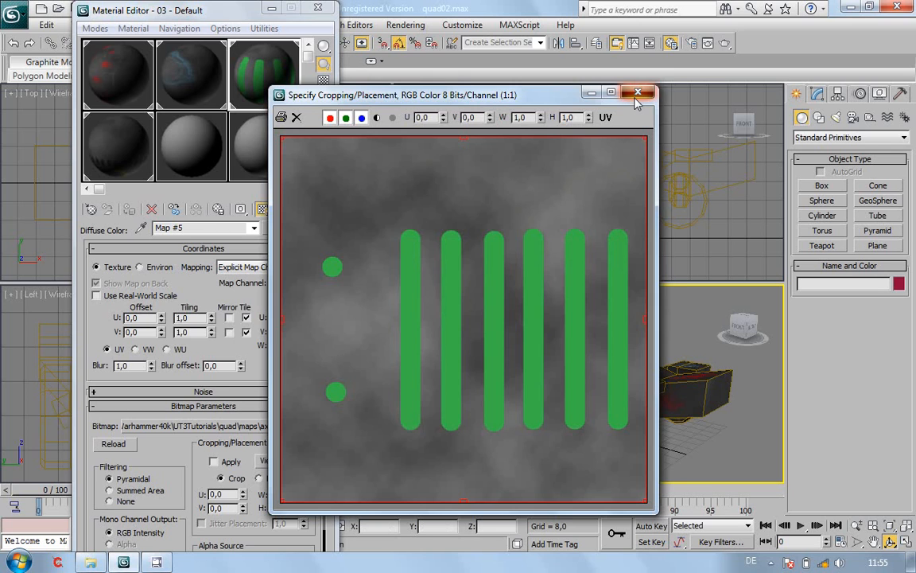
left_click(638, 92)
Inspect the wings material's diffuse bitmap, checking its file location without replacing it and viewing the wings_uvw.jpg image
left_click(214, 70)
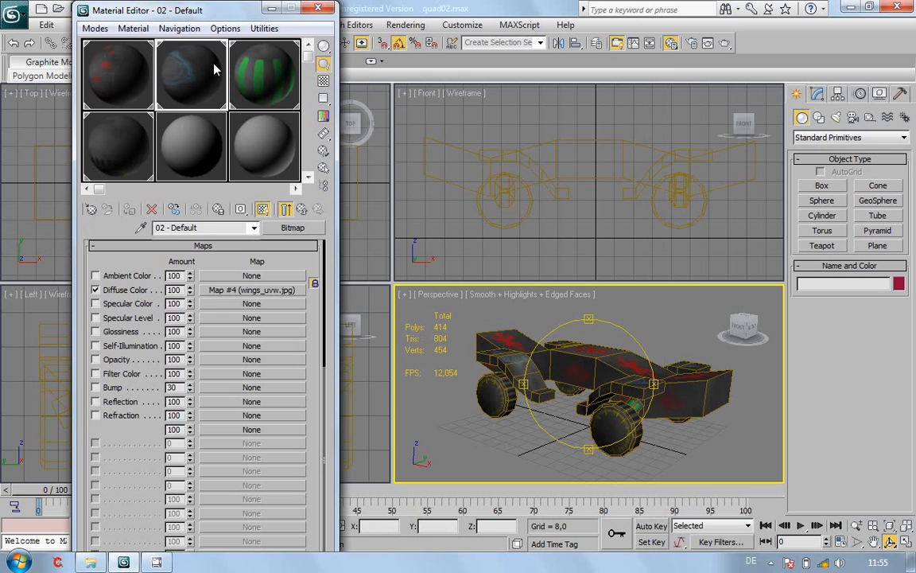
left_click(247, 291)
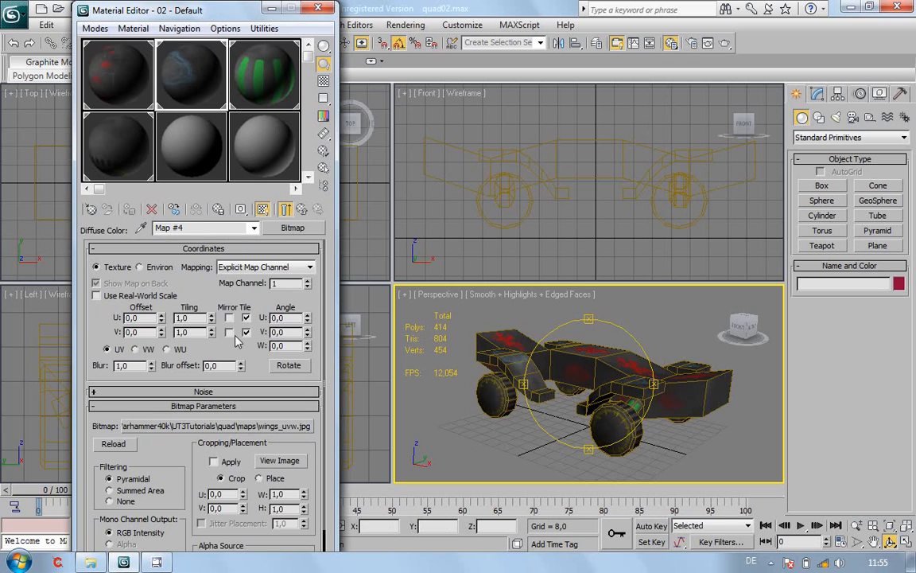
left_click(232, 426)
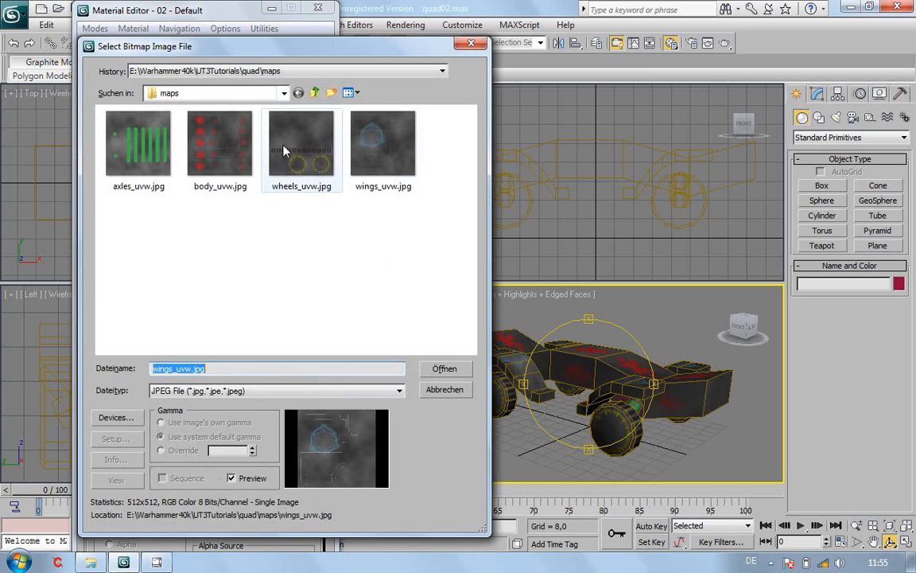
left_click(448, 392)
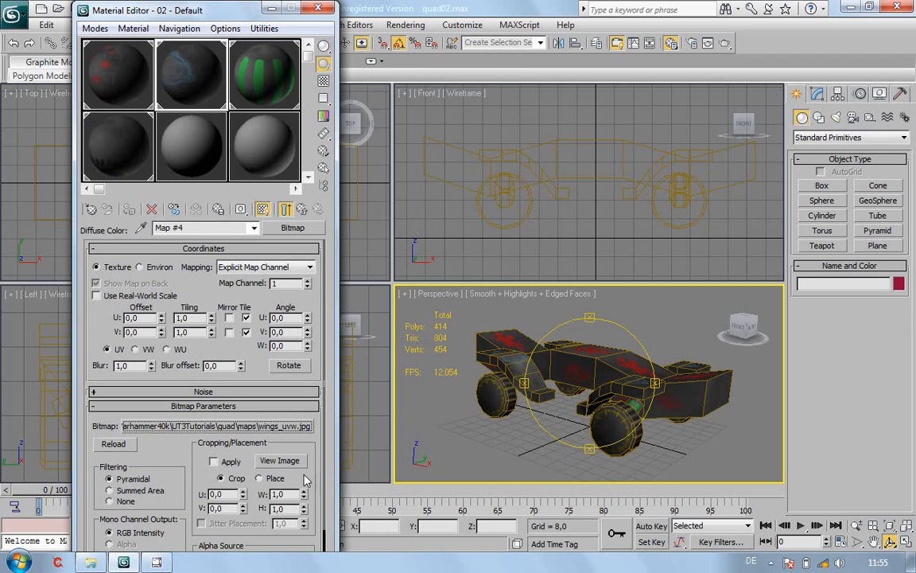
left_click(279, 460)
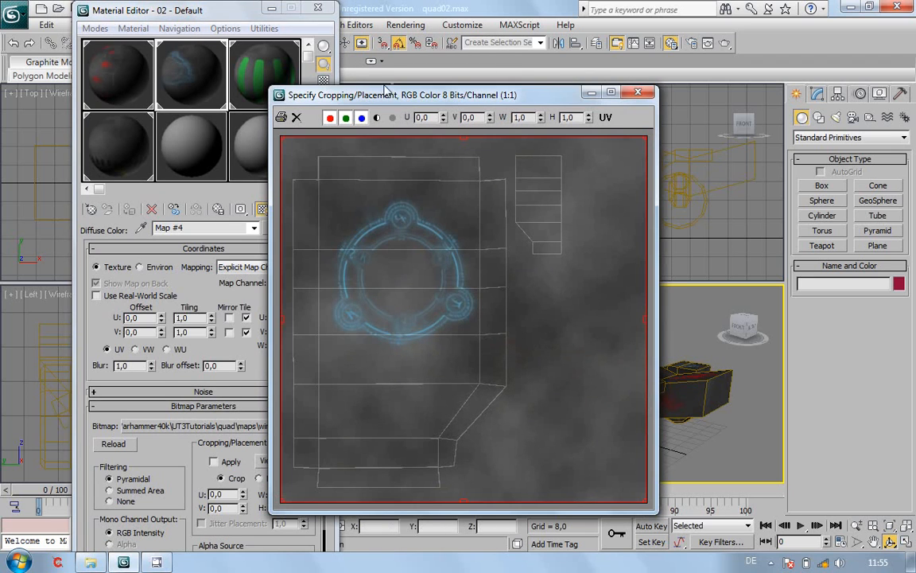
left_click(637, 93)
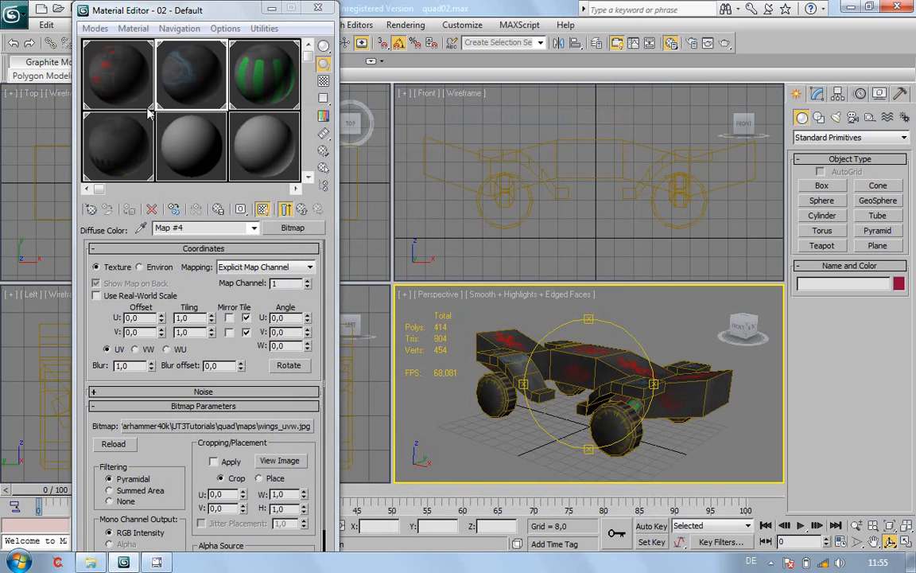
View the body material's diffuse texture image body_uvw.jpg and close the Material Editor
left_click(118, 86)
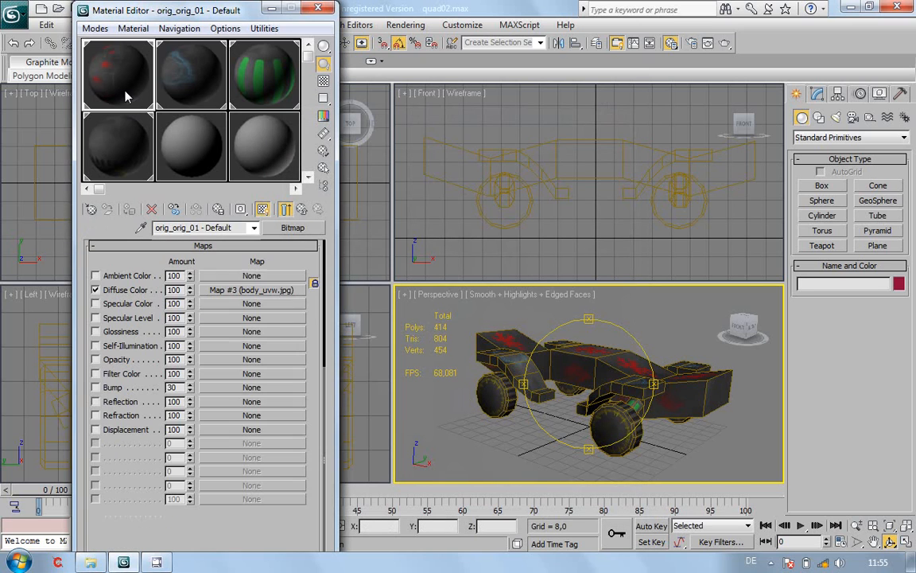
left_click(239, 289)
left_click(280, 462)
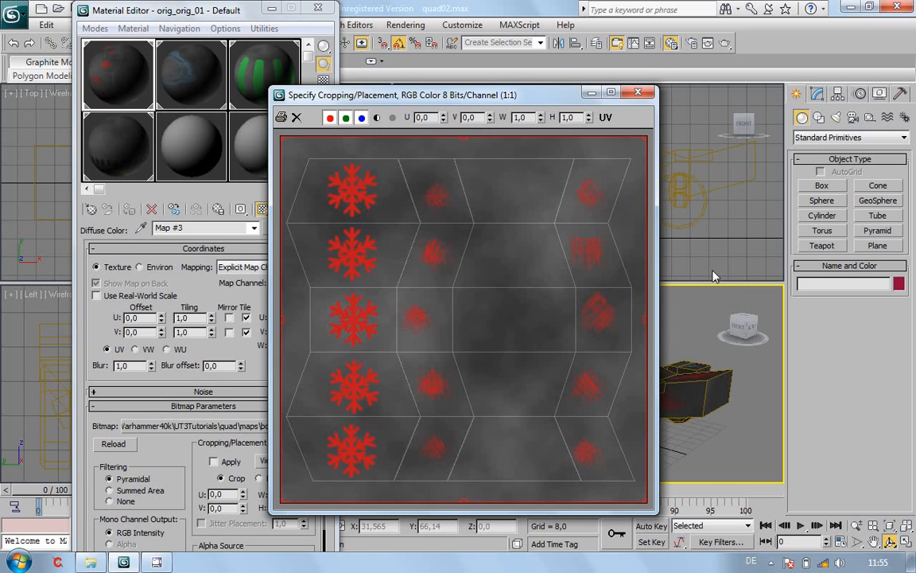
left_click(639, 95)
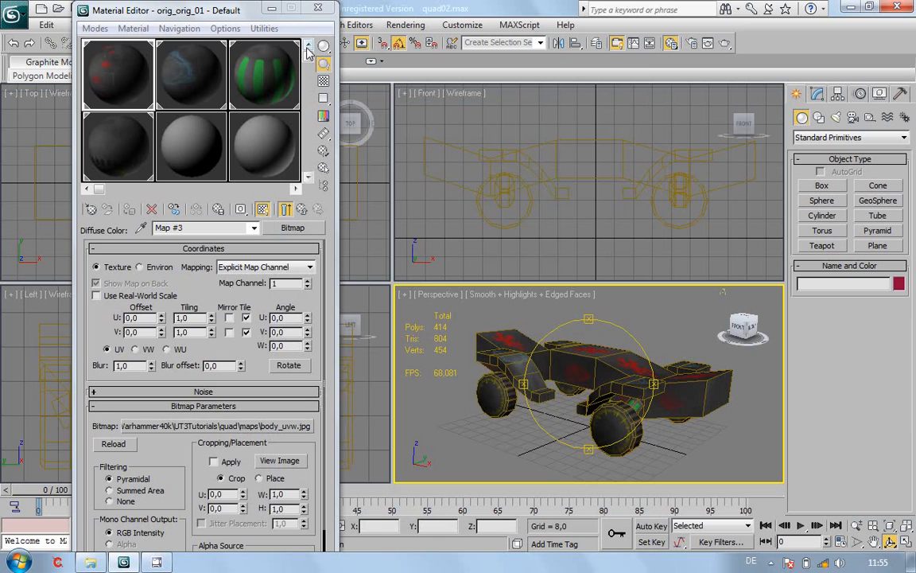
left_click(319, 10)
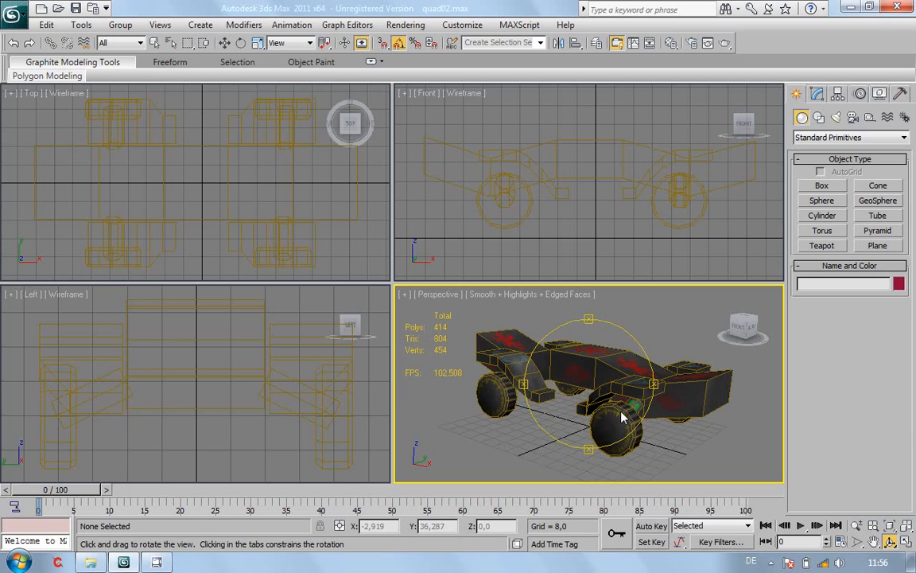
Examine the quad's separate parts by selecting the body, the wheels and the axles in turn
mouse_move(608, 400)
left_mouse_down()
mouse_move(548, 426)
mouse_move(630, 427)
mouse_move(599, 421)
mouse_move(603, 415)
left_mouse_up()
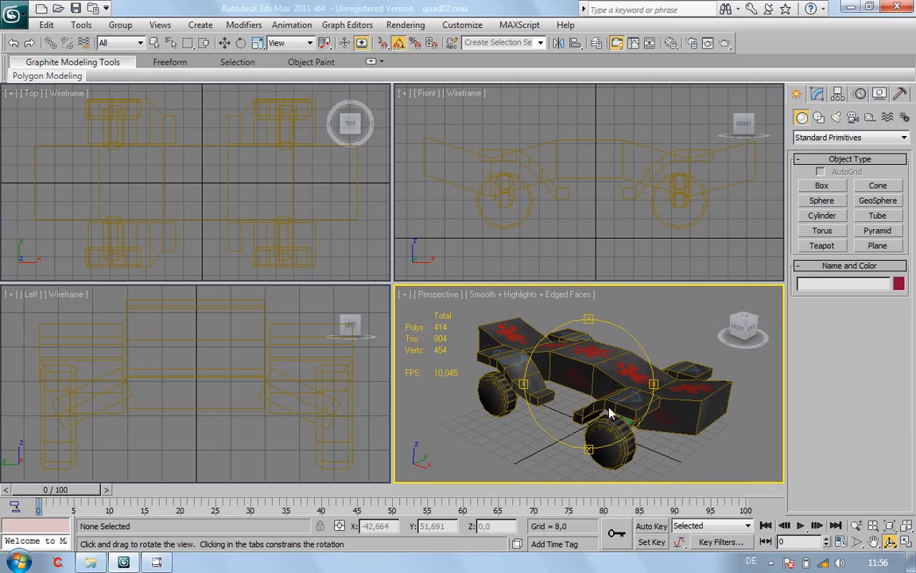
right_click(720, 472)
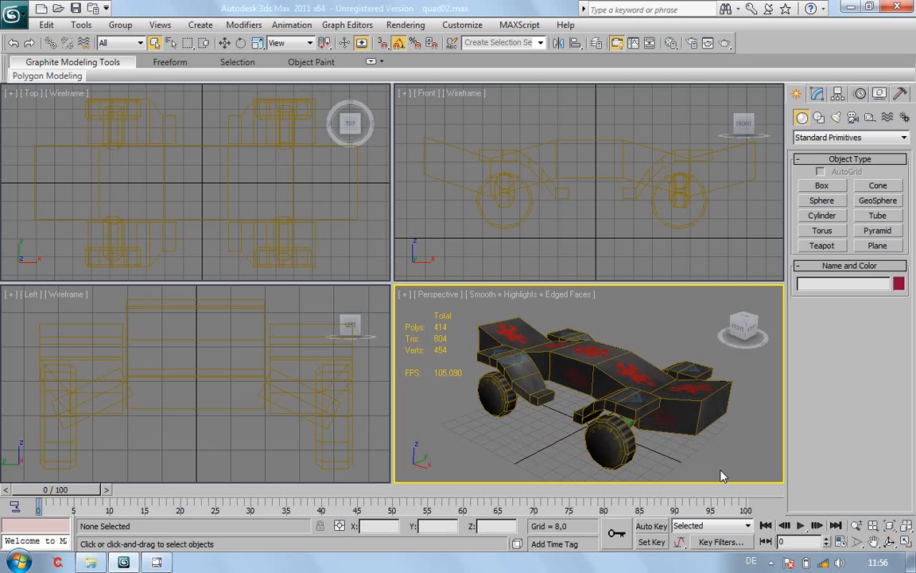
left_click(659, 398)
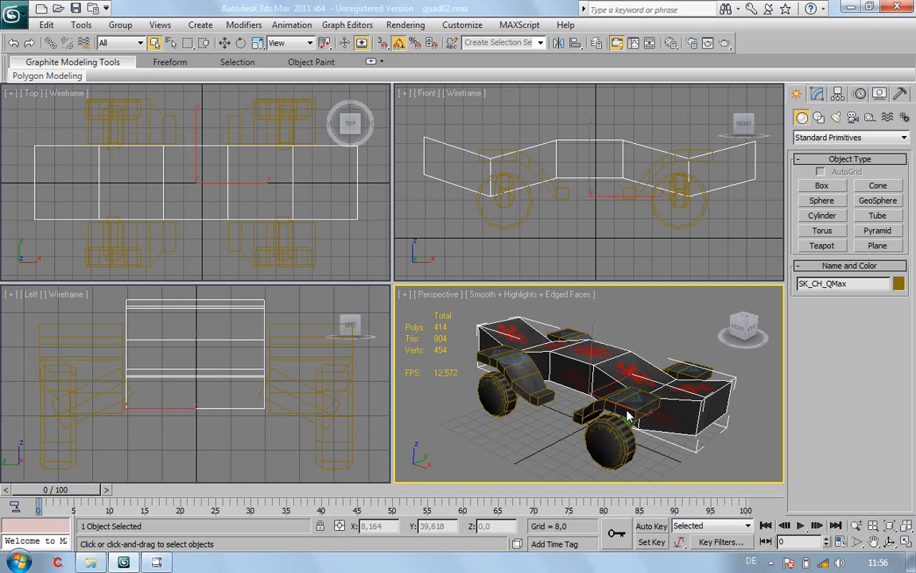
left_click(630, 414)
left_click(618, 436)
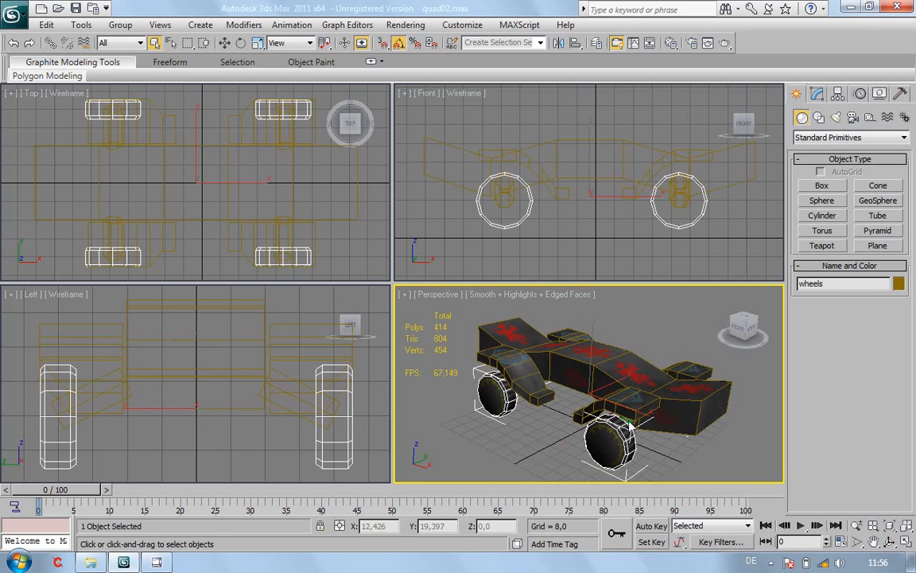
left_click(629, 422)
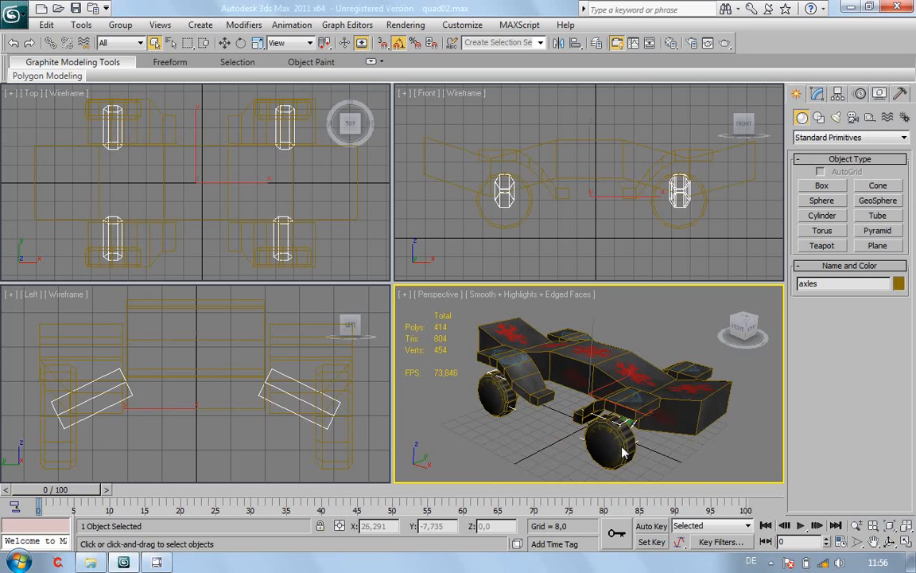
left_click(625, 437)
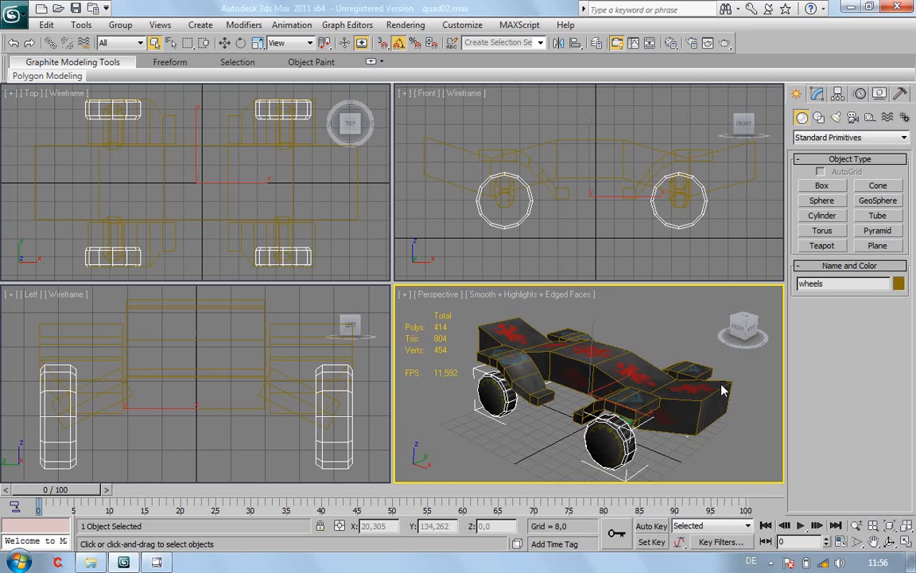
Select the quad's body and inspect its Unwrap UVW layout in the UVW editor, closing the editor without changes
left_click(704, 407)
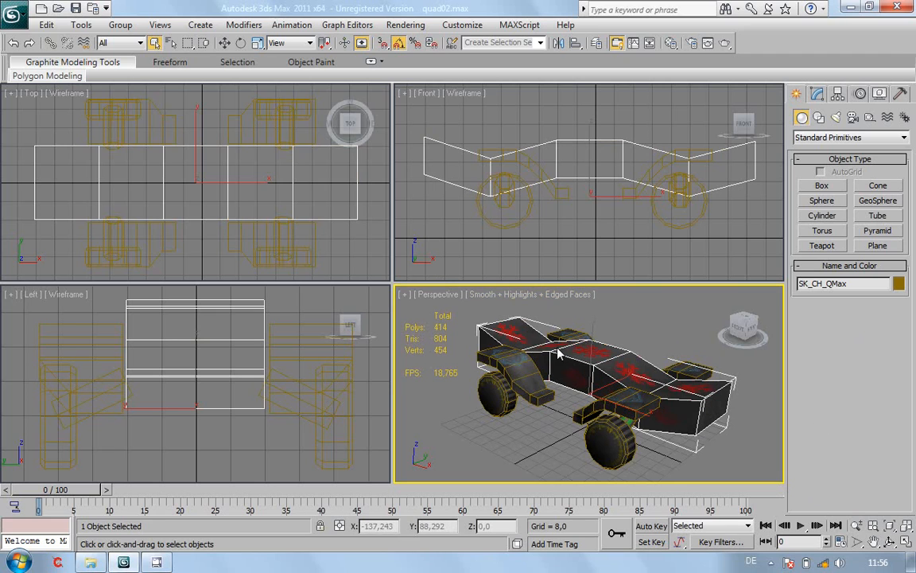
left_click(818, 94)
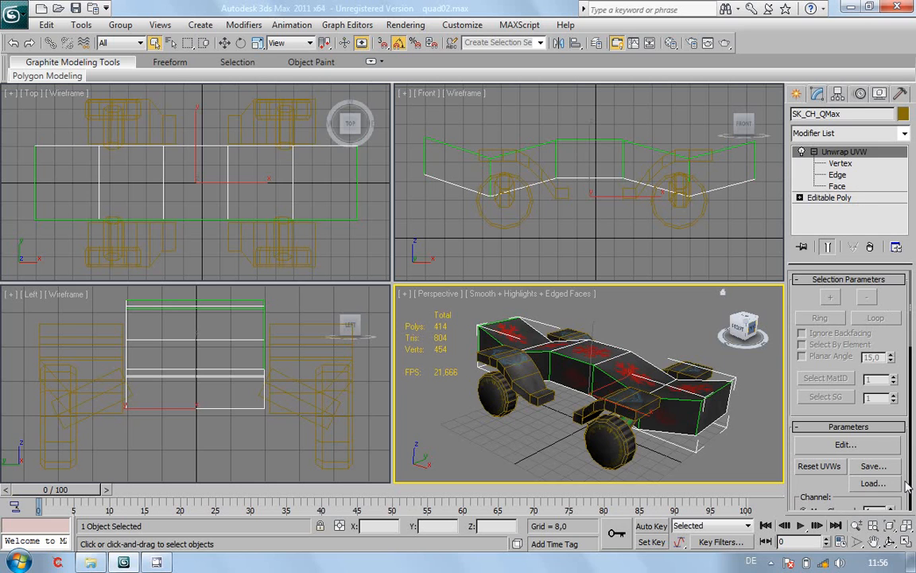
left_click(845, 444)
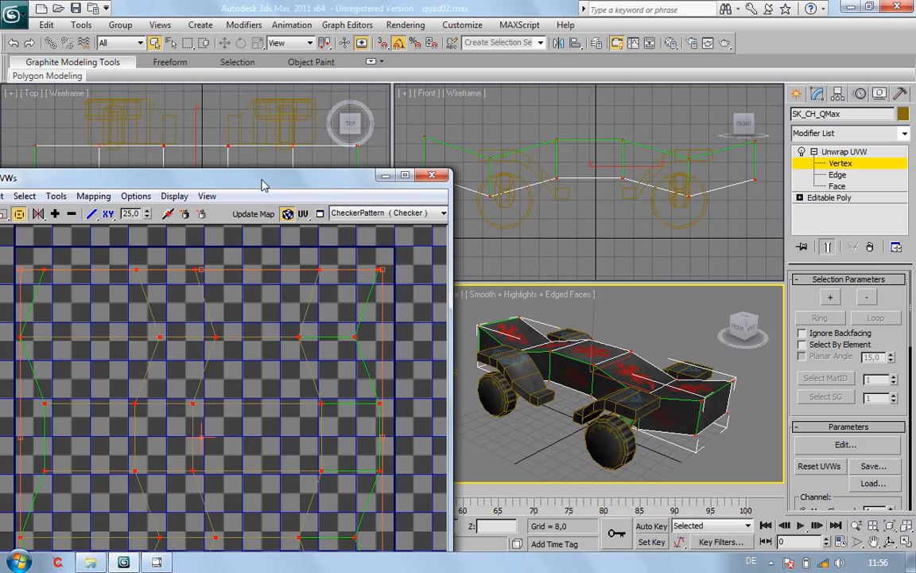
left_click_drag(269, 183, 348, 82)
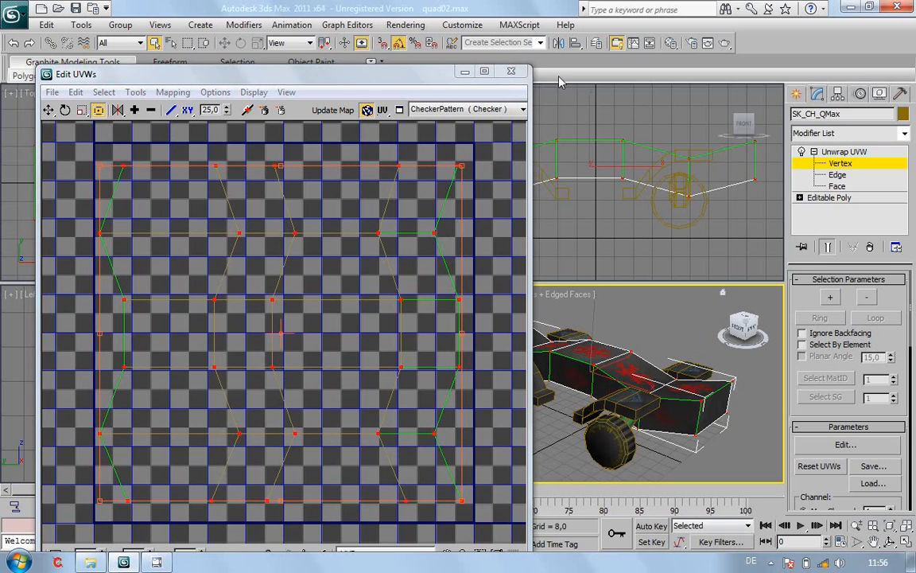
left_click(511, 71)
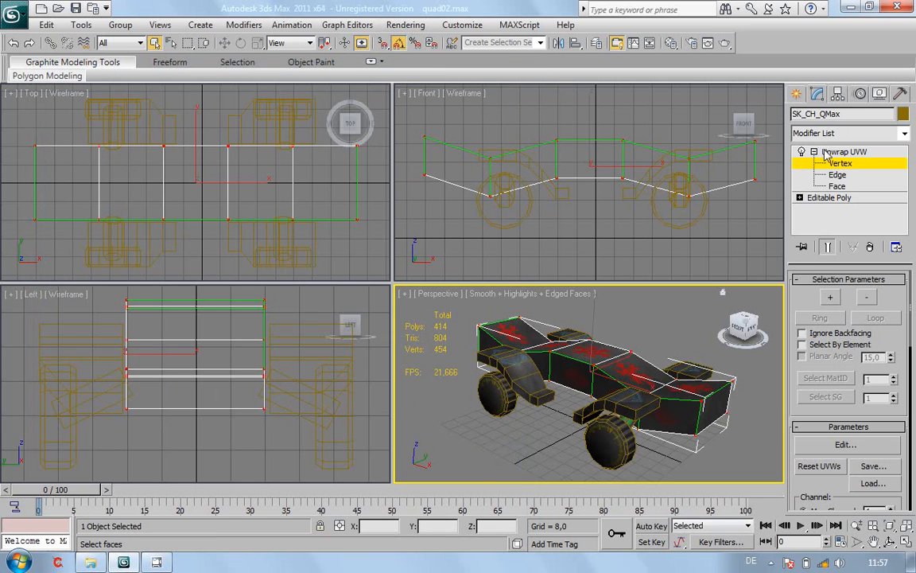
Collapse the quad body's entire modifier stack into an Editable Poly, accepting the removal of the Unwrap UVW modifier
left_click(814, 152)
right_click(828, 152)
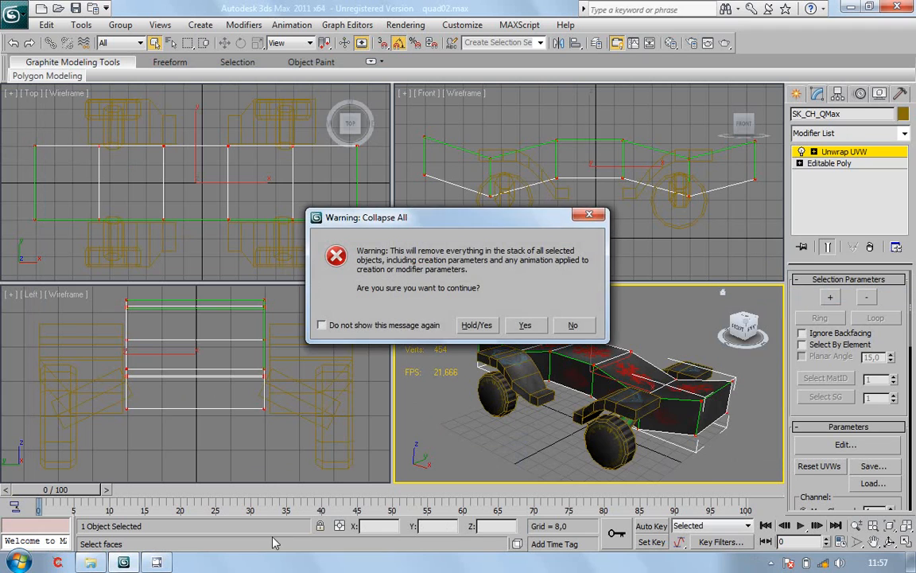
left_click(525, 326)
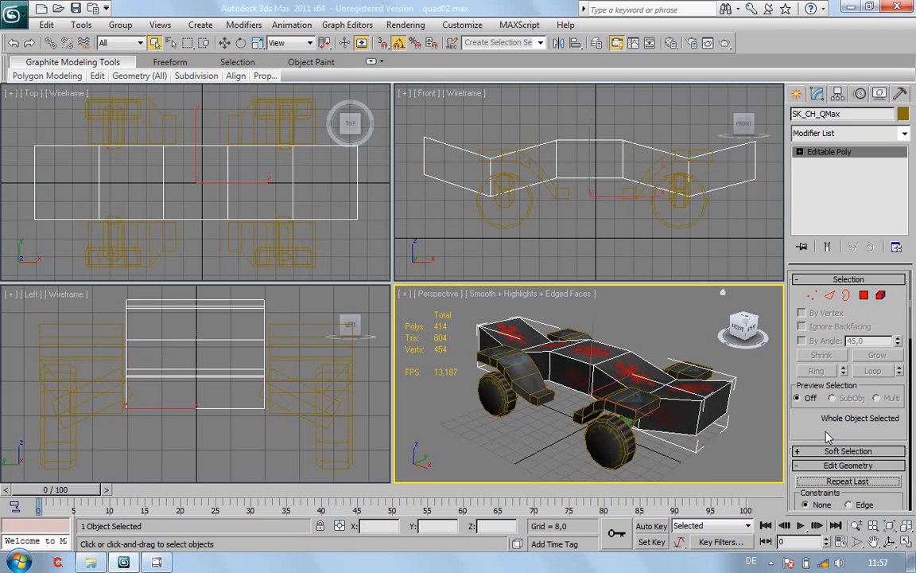
Attach the axles, wheels and wings to the body, matching material IDs to material and condensing material and IDs
scroll(828, 438, "down", 5)
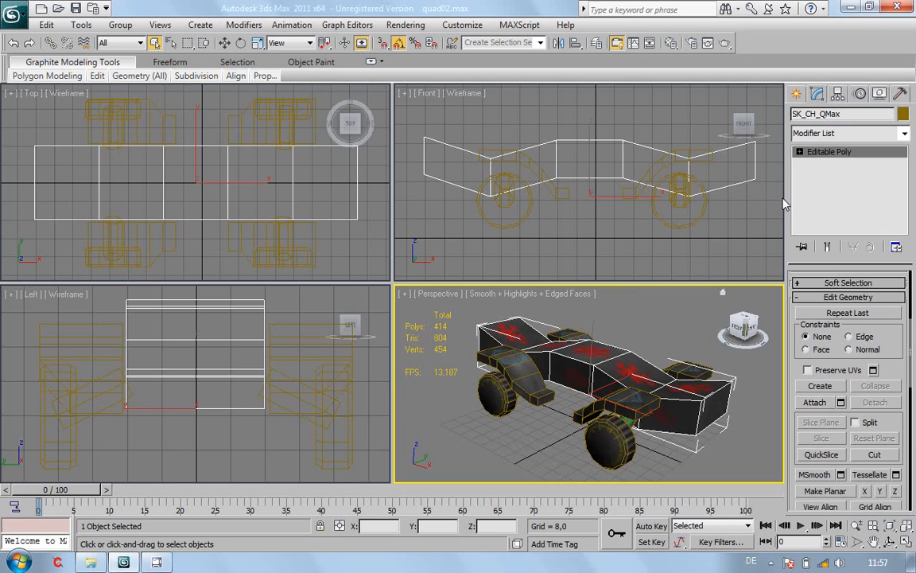
left_click(841, 403)
left_click_drag(113, 162, 125, 192)
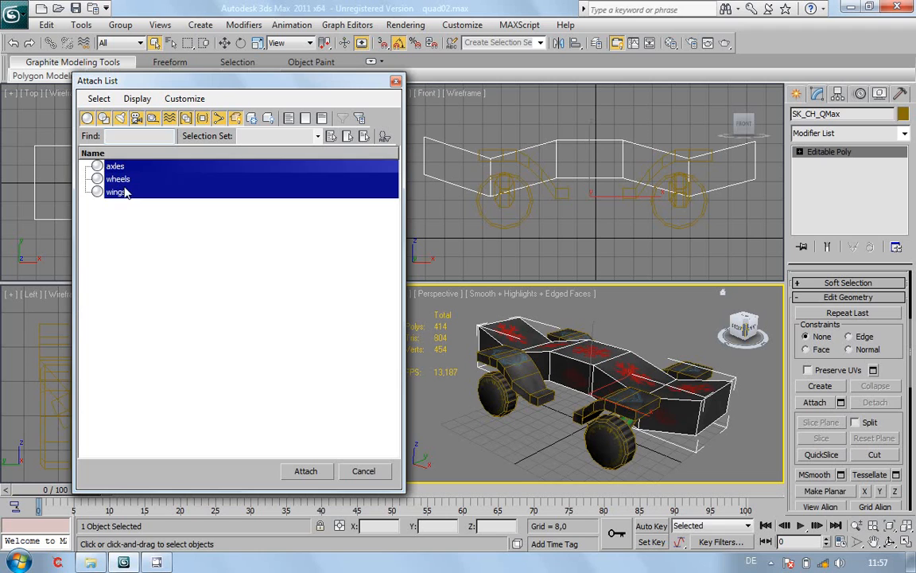
left_click(315, 474)
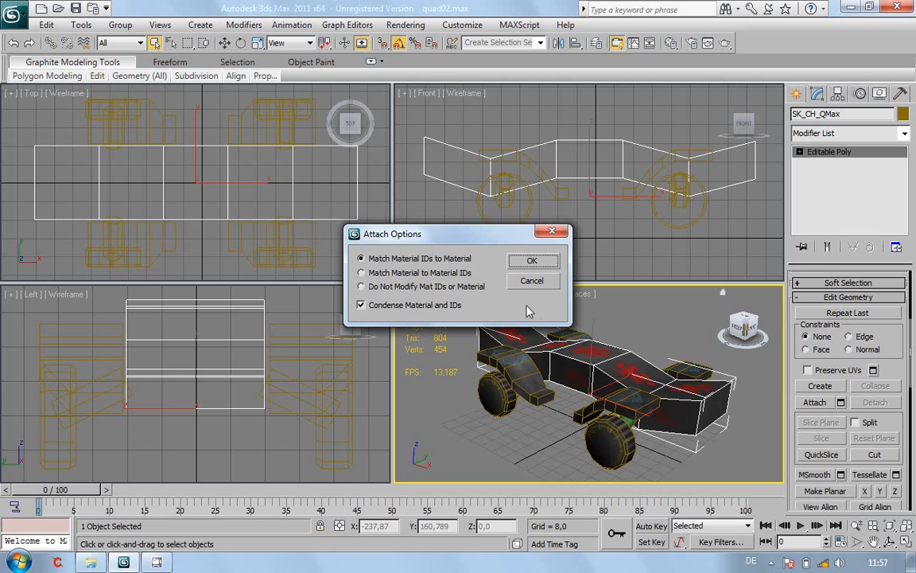
left_click(554, 265)
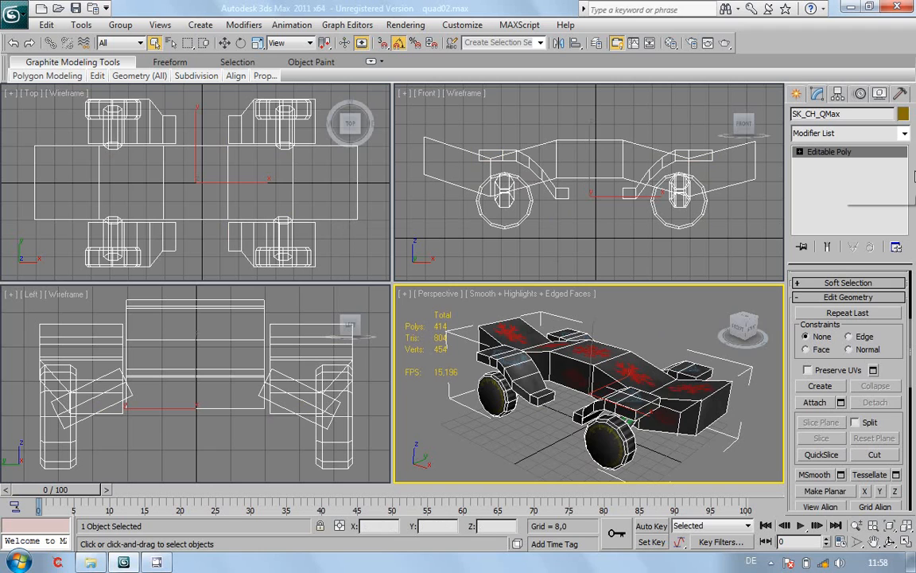
Add an Unwrap UVW modifier to the combined quad and open its UV layout in the UV editor
left_click(906, 133)
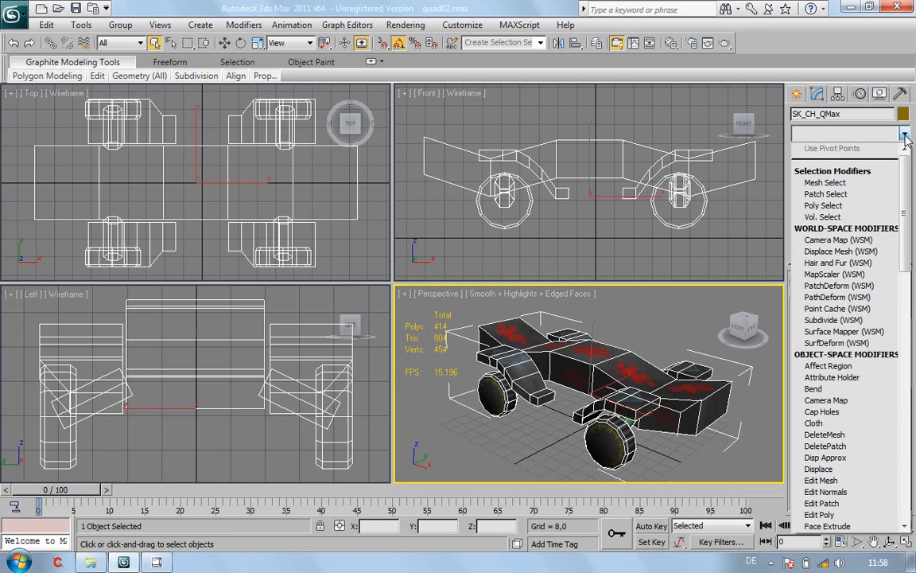
left_click_drag(907, 284, 908, 473)
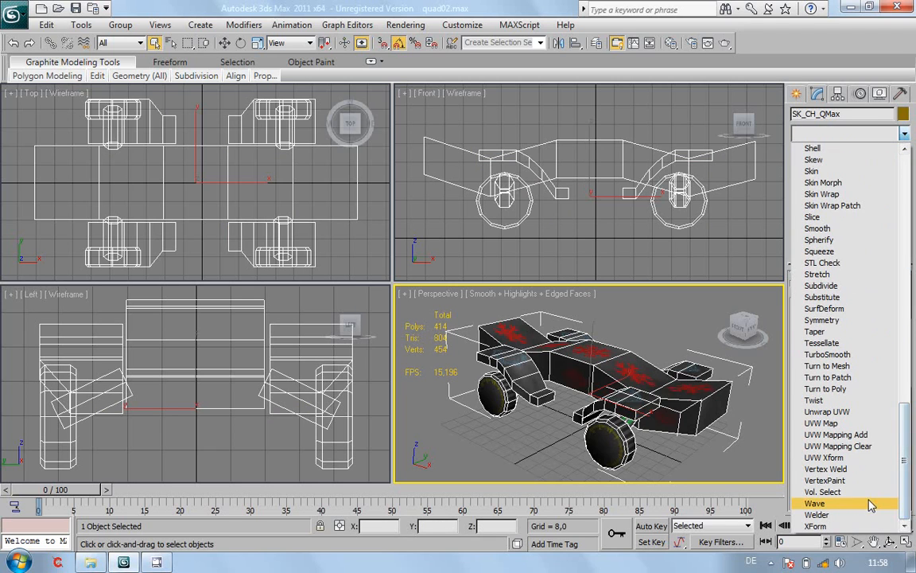
left_click(842, 412)
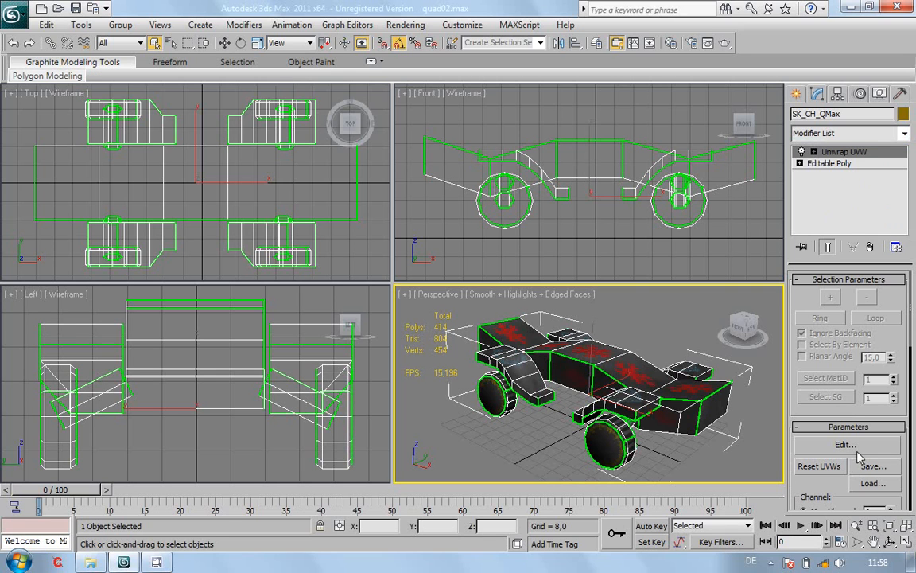
left_click(852, 446)
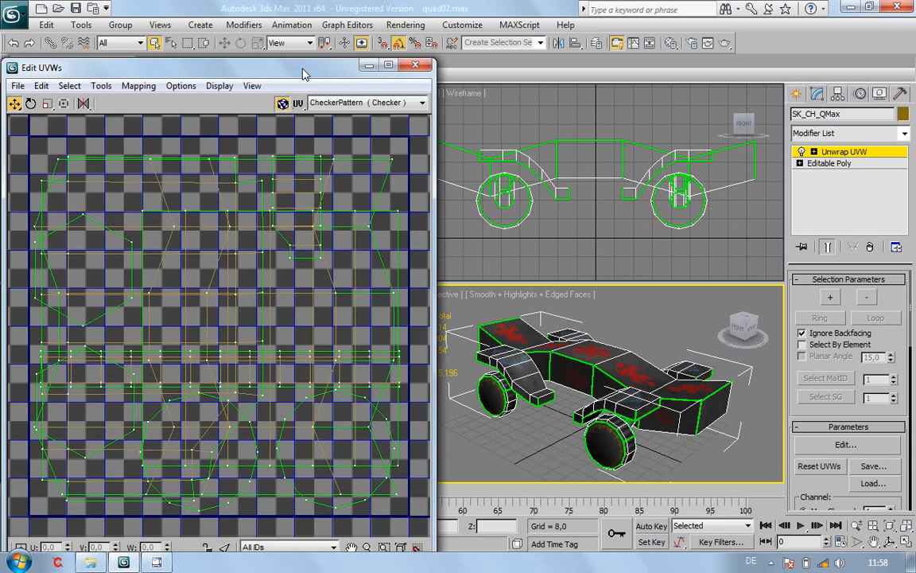
left_click_drag(312, 64, 340, 20)
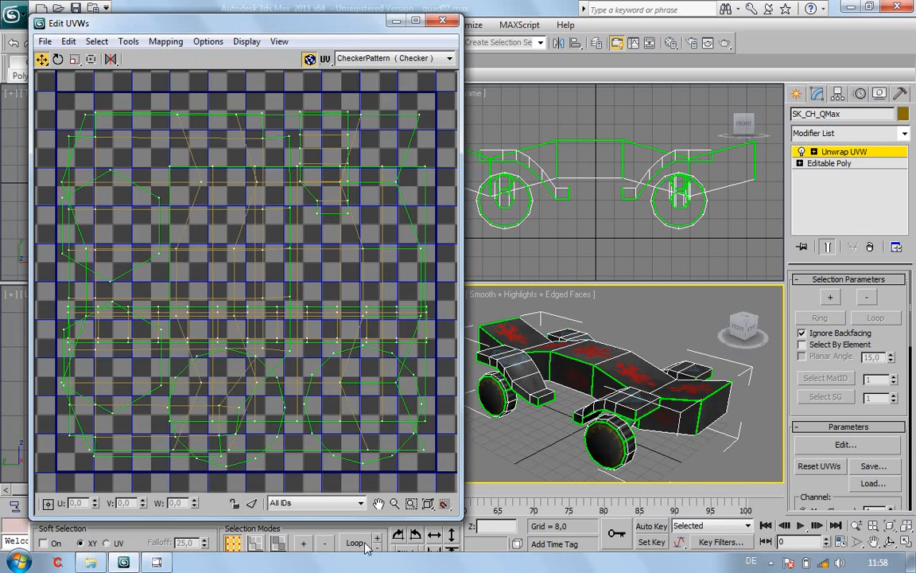
Inspect the UV layout separately for each material ID: 1 (body), 2 (axles), 3 (wheels) and 4 (wings)
left_click(362, 504)
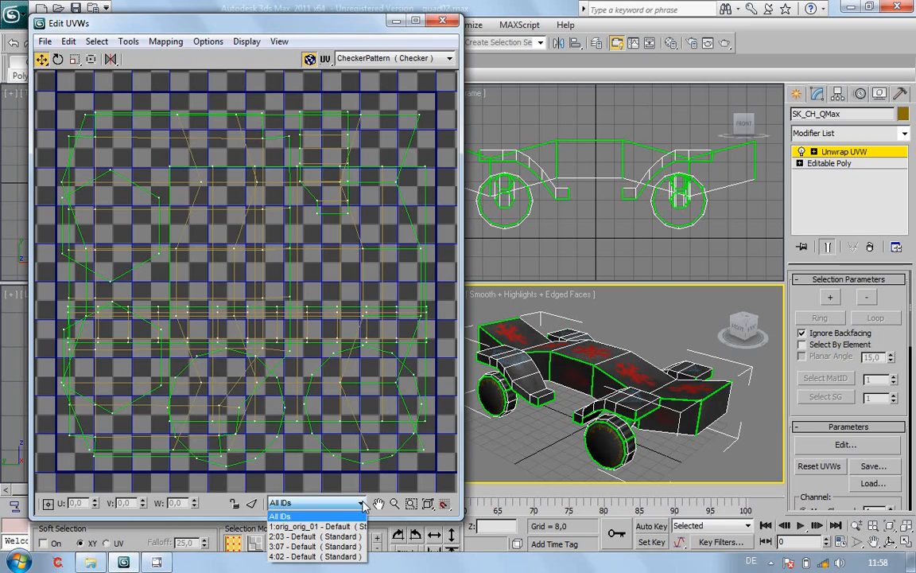
left_click(356, 525)
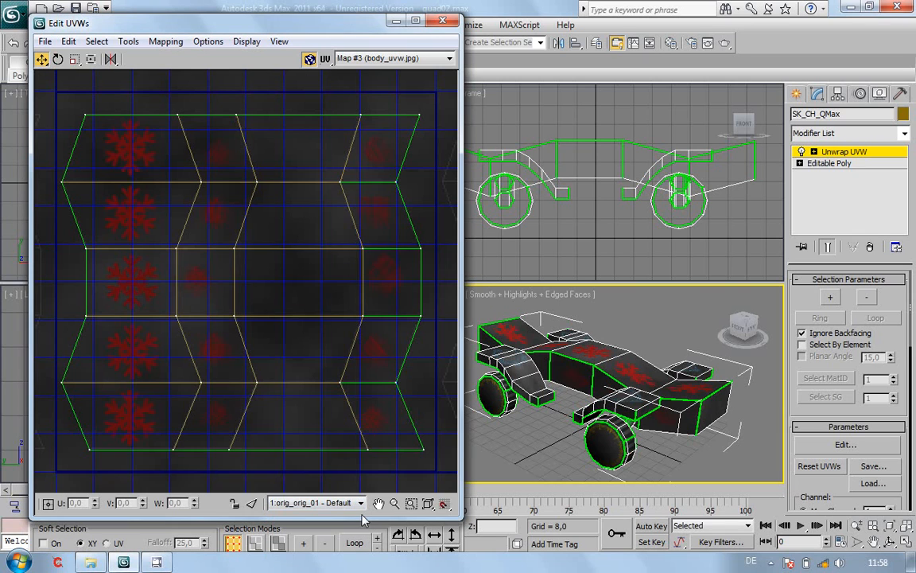
left_click(355, 502)
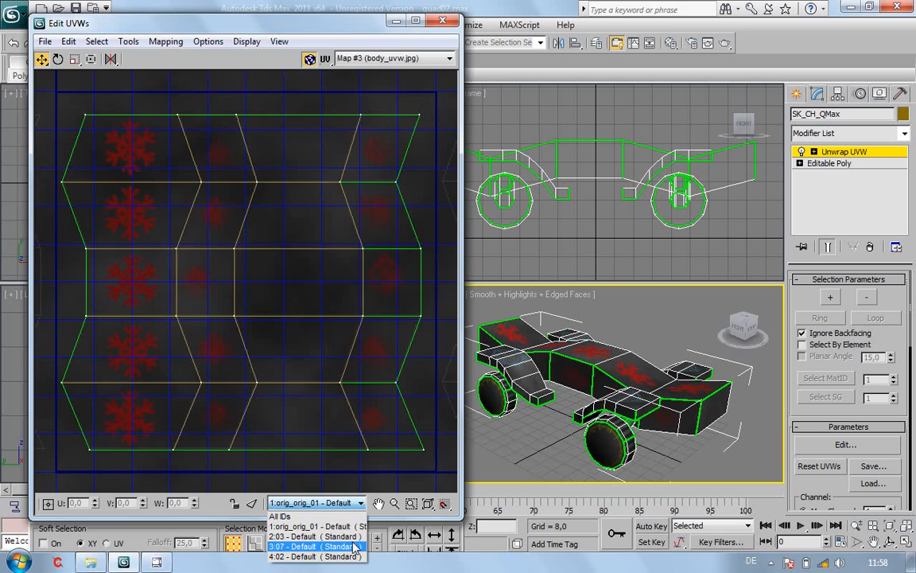
left_click(353, 536)
left_click(361, 502)
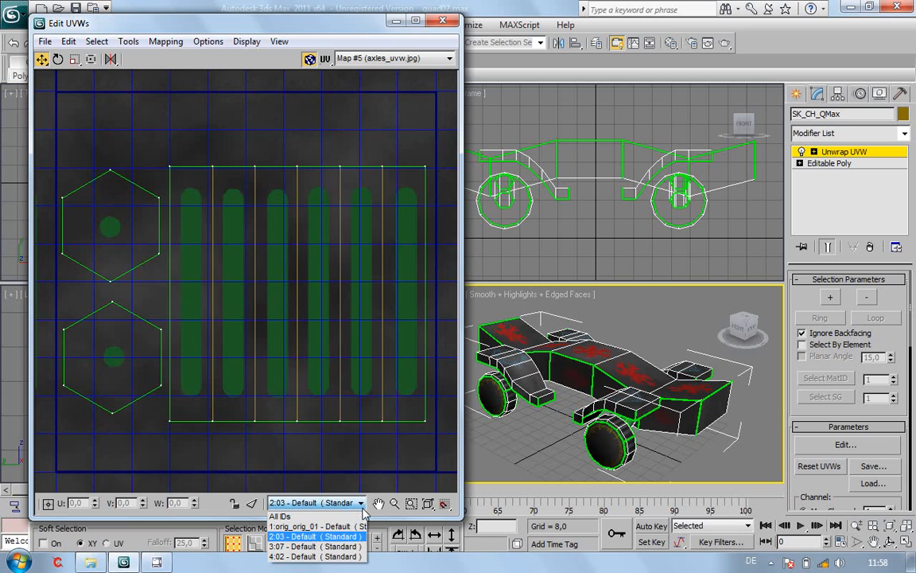
left_click(355, 547)
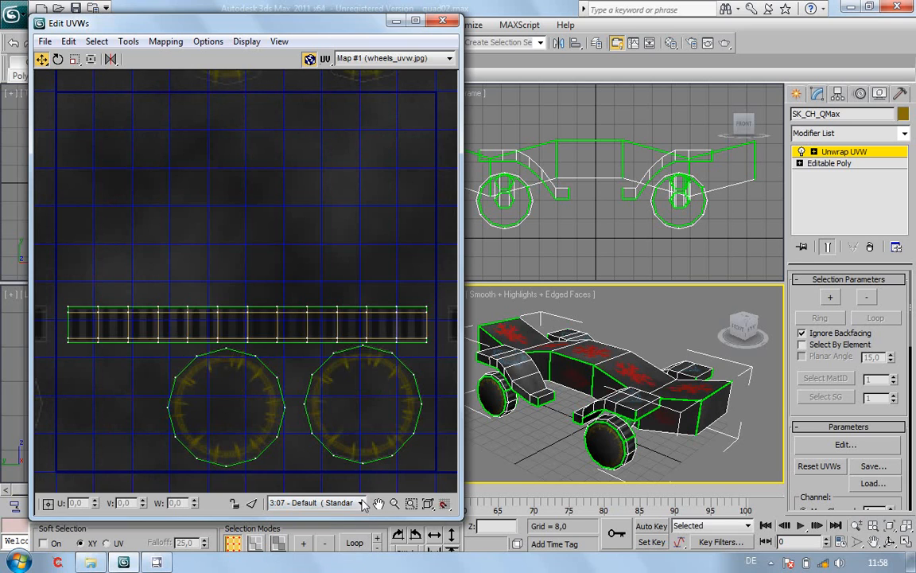
left_click(354, 503)
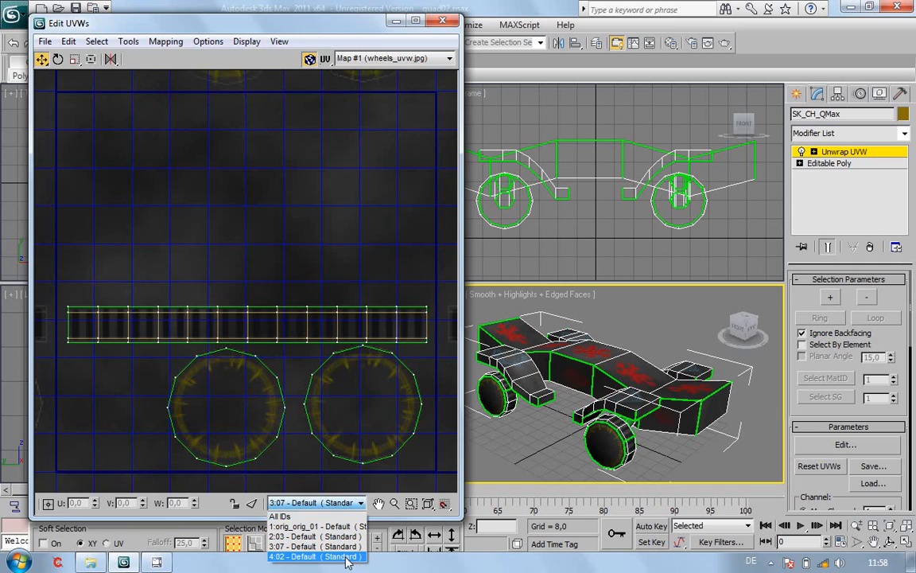
left_click(354, 556)
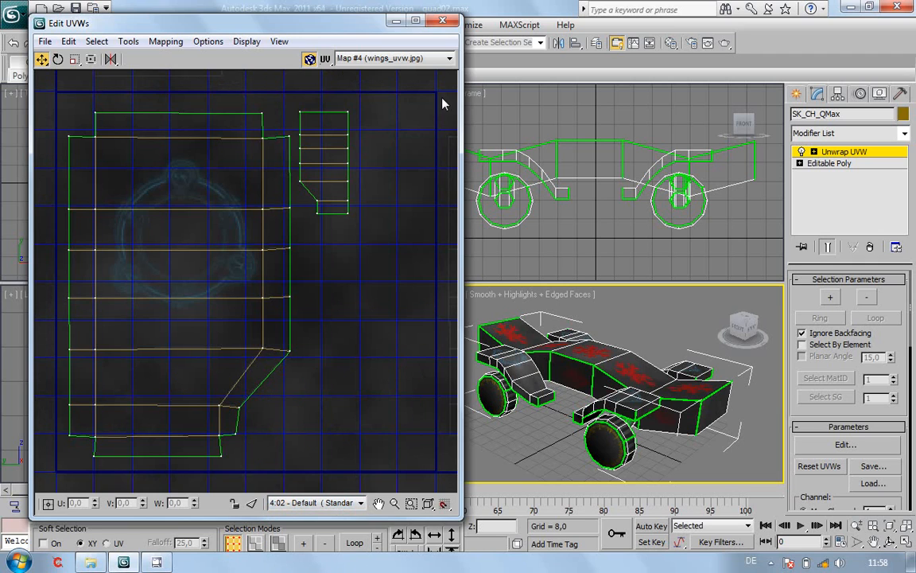
Show the UVs of all material IDs together again and close the UV editor
left_click(362, 504)
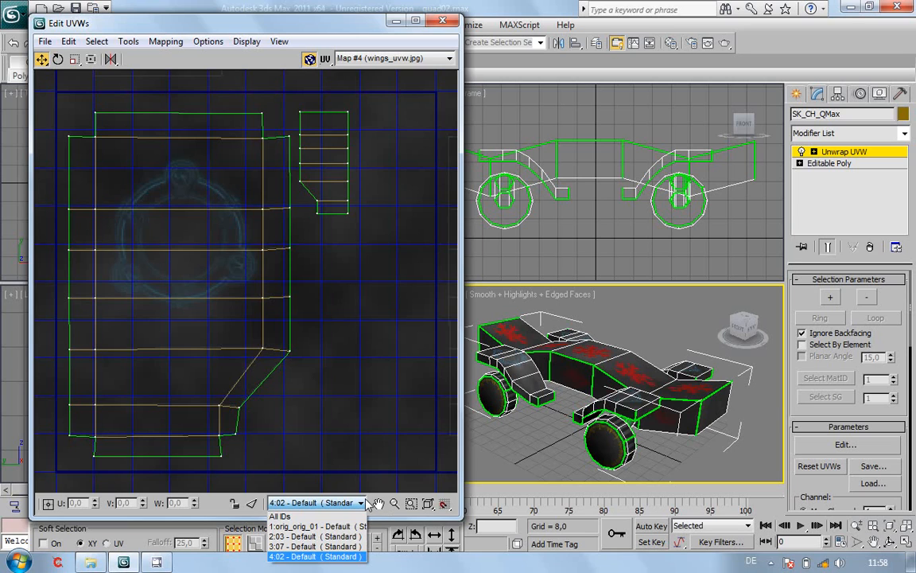
left_click(308, 508)
left_click(310, 504)
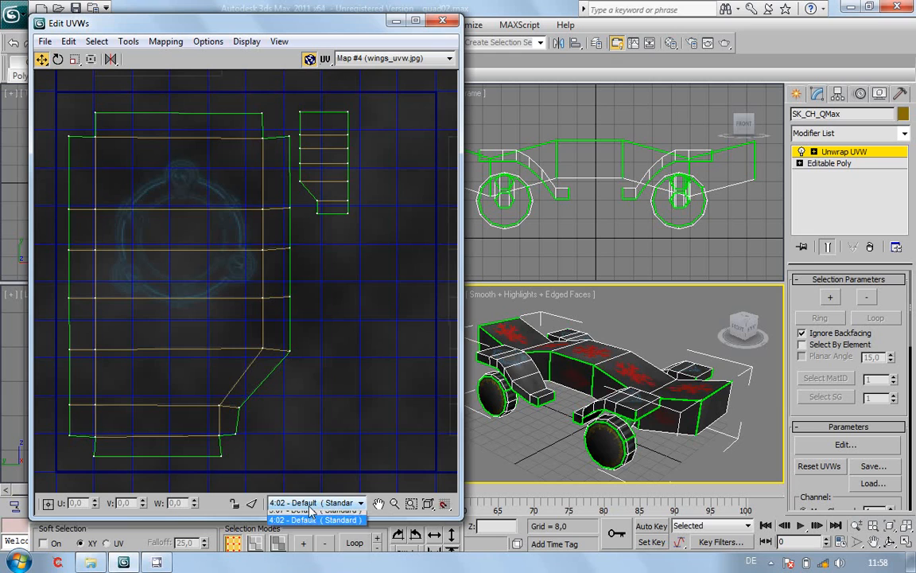
left_click(308, 516)
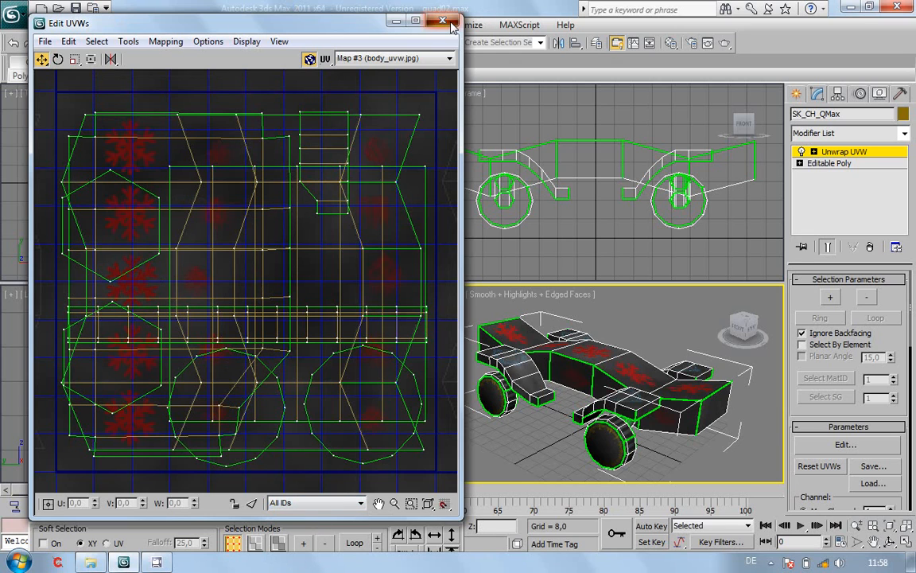
left_click(442, 20)
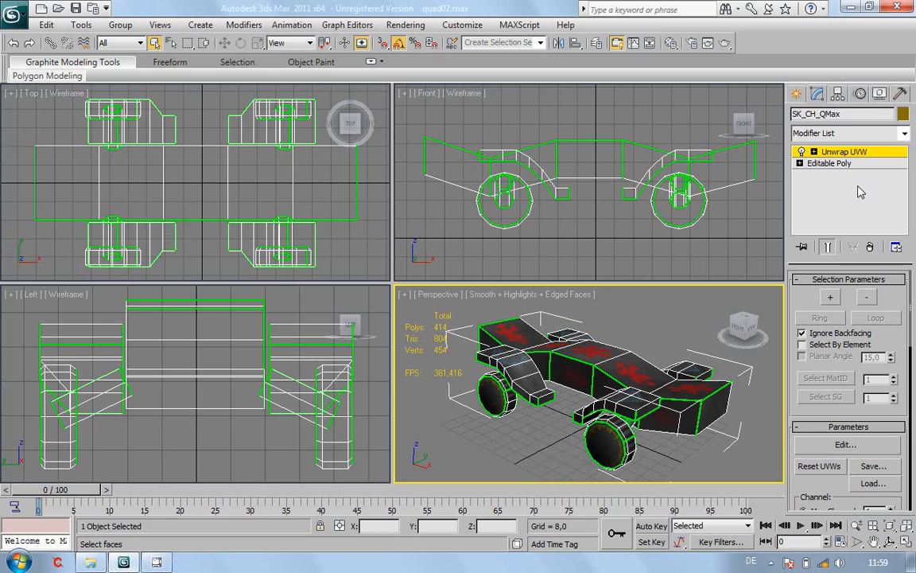
Add a second Unwrap UVW modifier above the existing one and set its map channel to 2
left_click(848, 154)
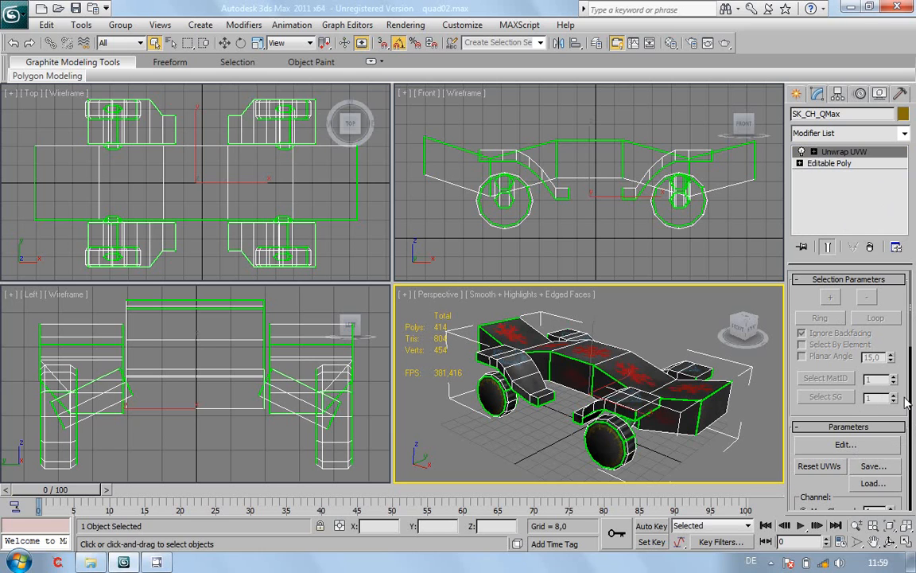
scroll(875, 351, "down", 3)
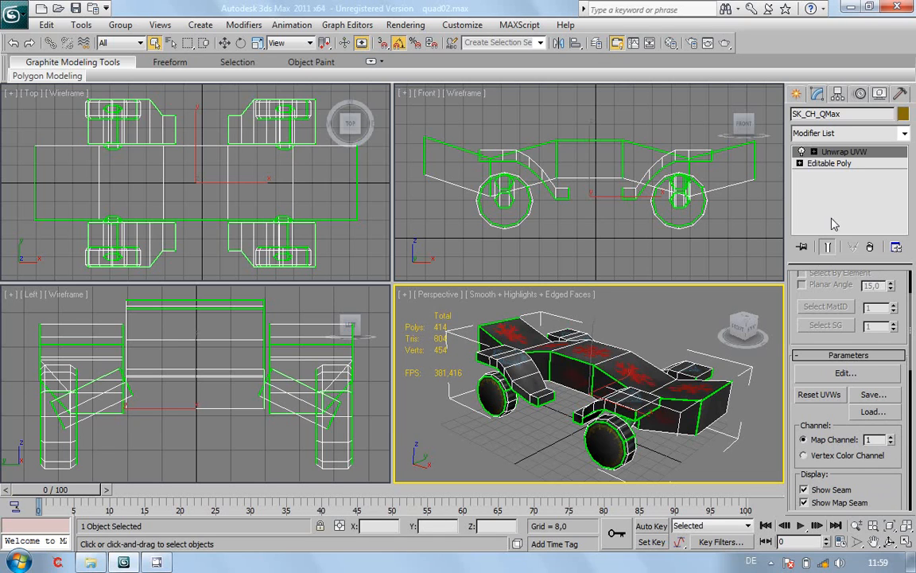
right_click(827, 154)
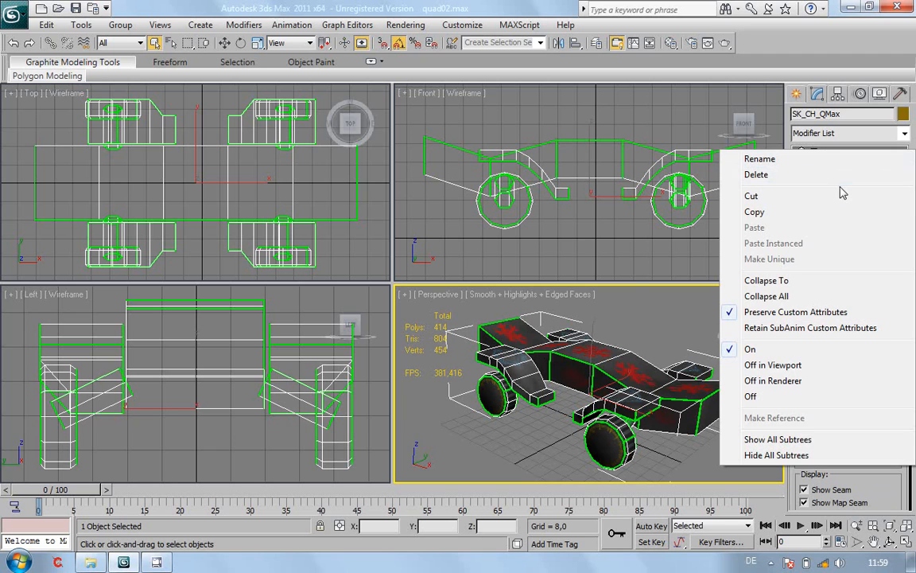
left_click(770, 75)
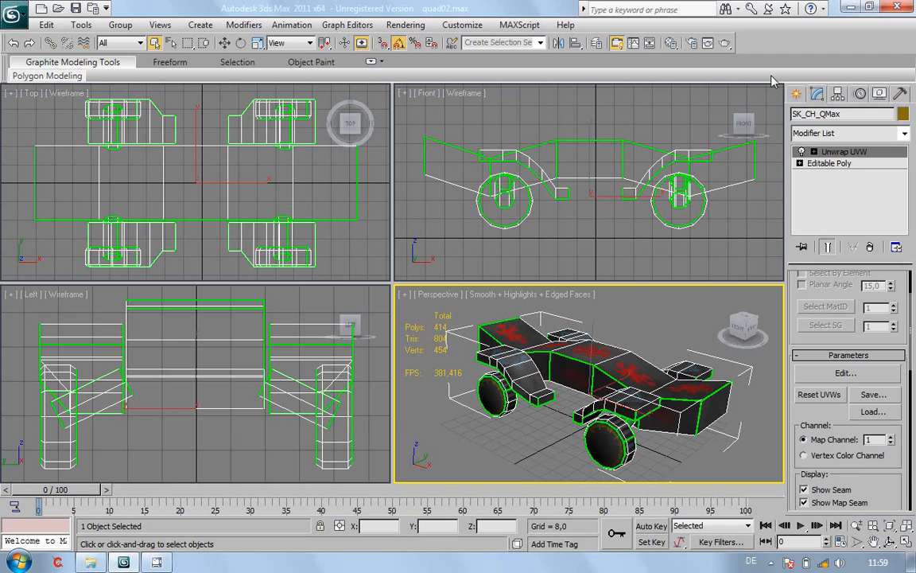
left_click(904, 137)
left_click_drag(908, 184, 913, 439)
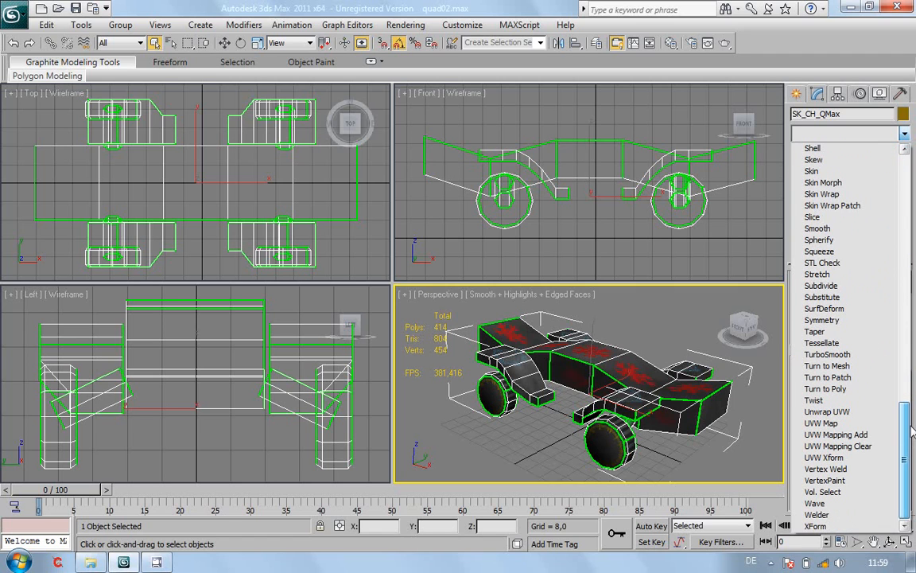
left_click(833, 412)
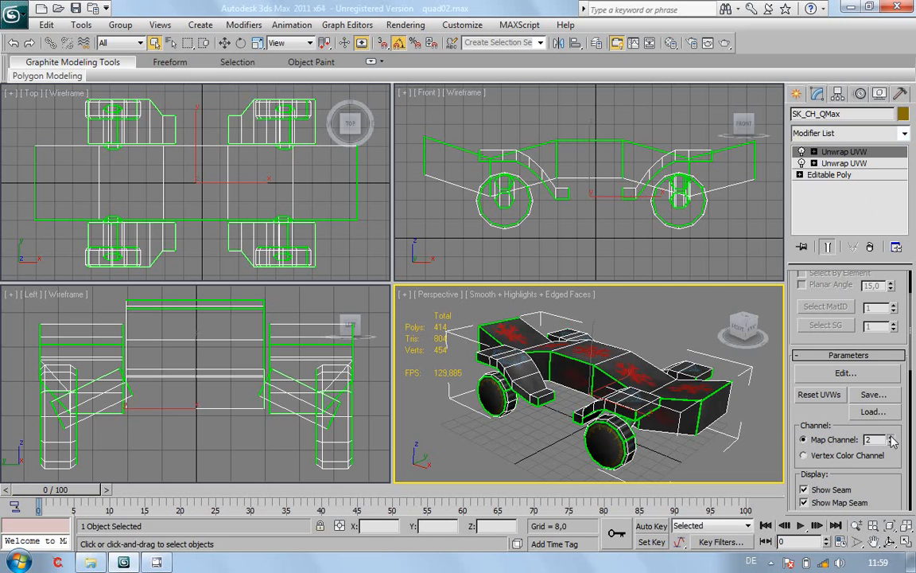
Open the UV editor for map channel 2 and show only the body's UVs with material ID 1:orig_orig_01
left_click(845, 374)
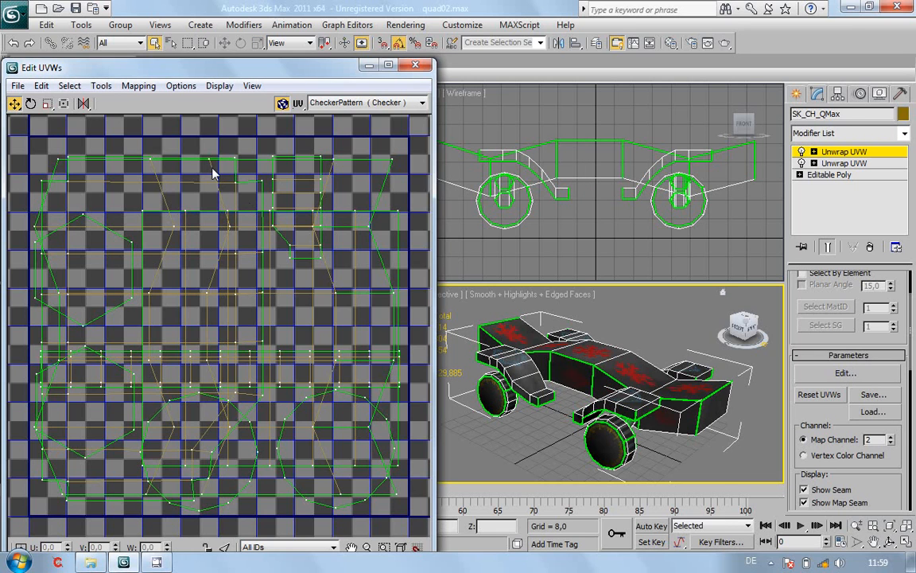
left_click_drag(270, 70, 380, 28)
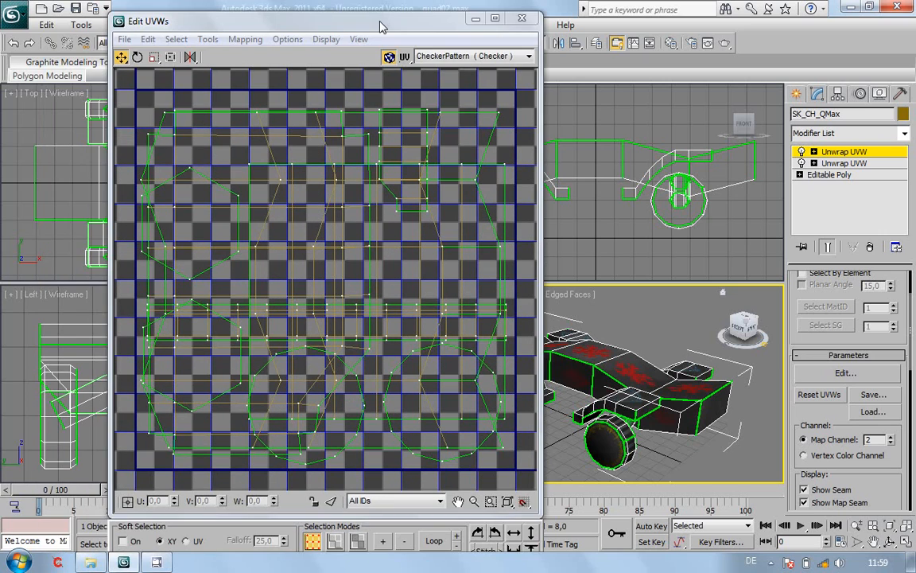
left_click(438, 503)
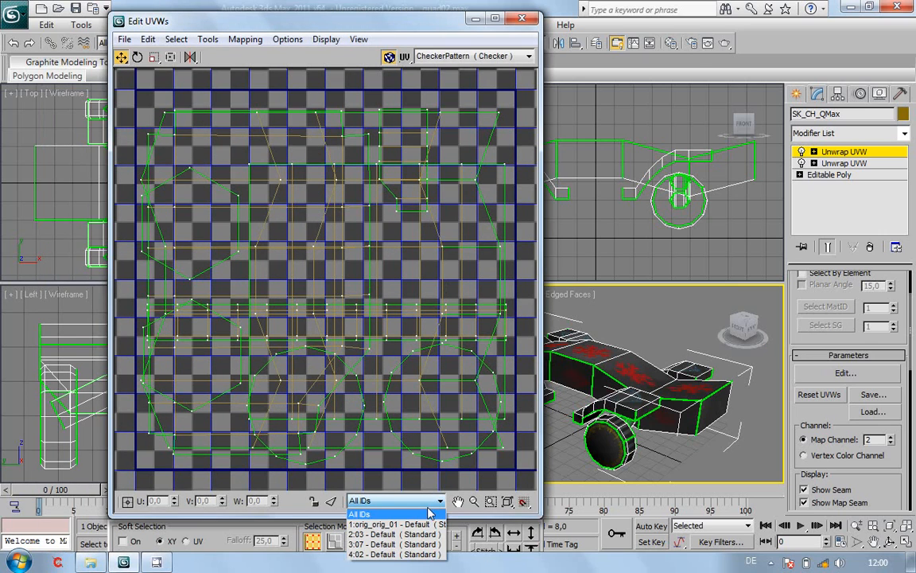
left_click(398, 524)
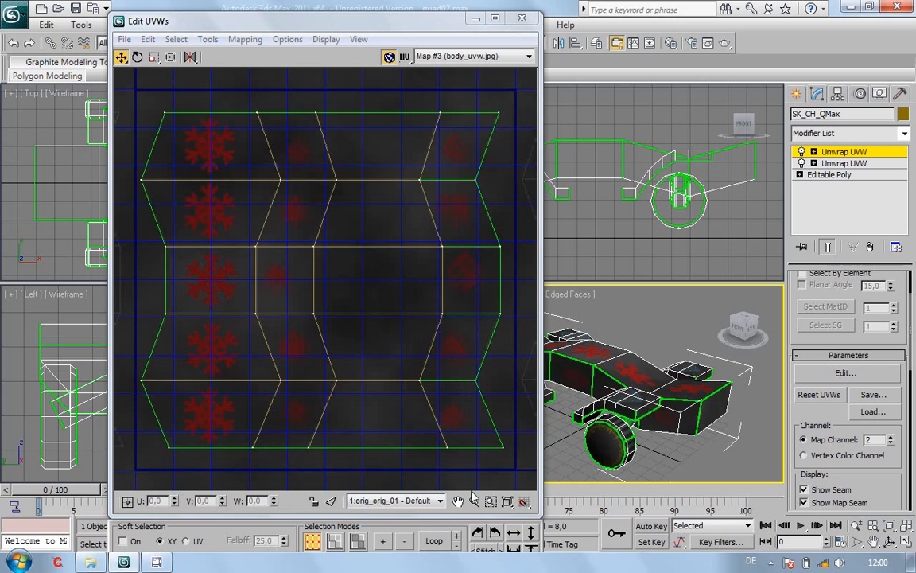
Select the whole body UV element in face mode, scale it down to about a third and place it in the UV square's upper-left corner
mouse_move(397, 21)
left_mouse_down()
mouse_move(400, 48)
mouse_move(398, 18)
left_mouse_up()
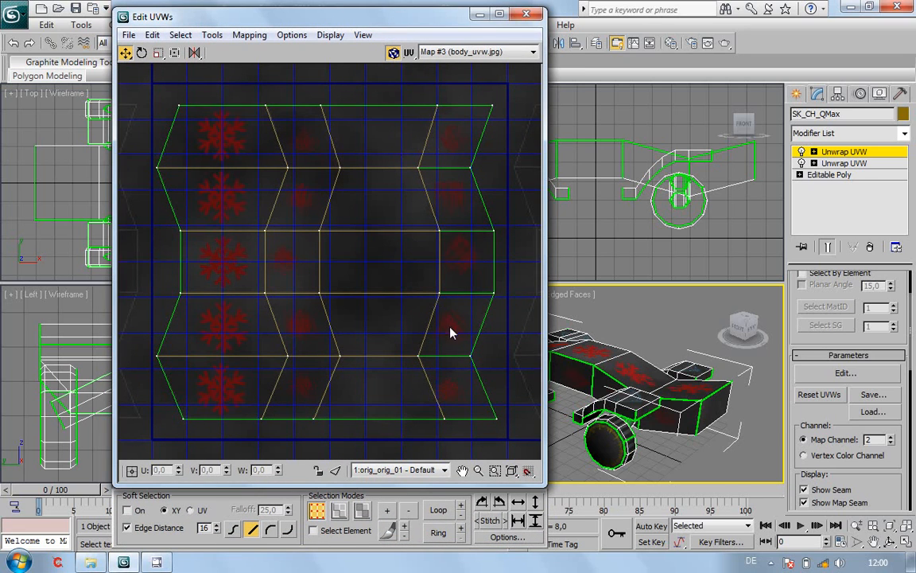
left_click(363, 511)
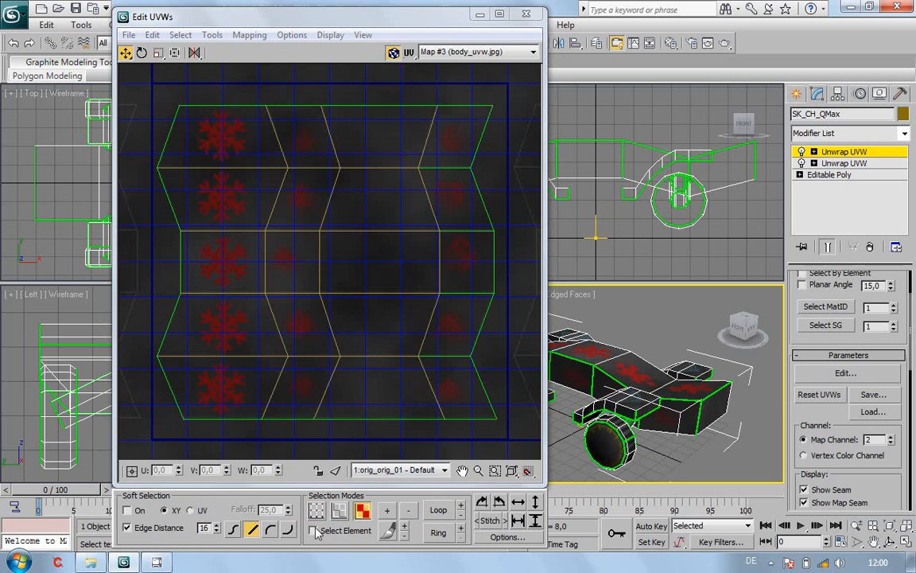
left_click_drag(155, 97, 273, 241)
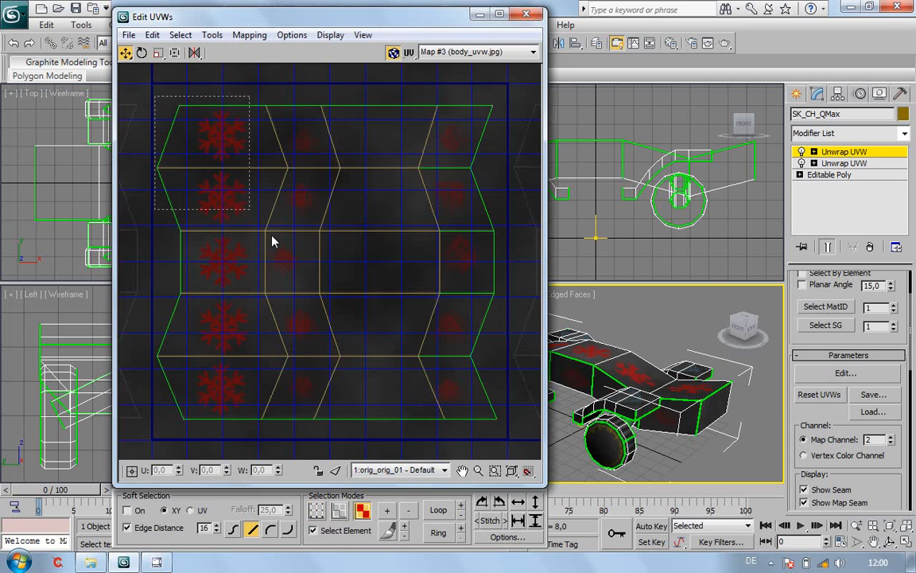
left_click_drag(465, 406, 450, 381)
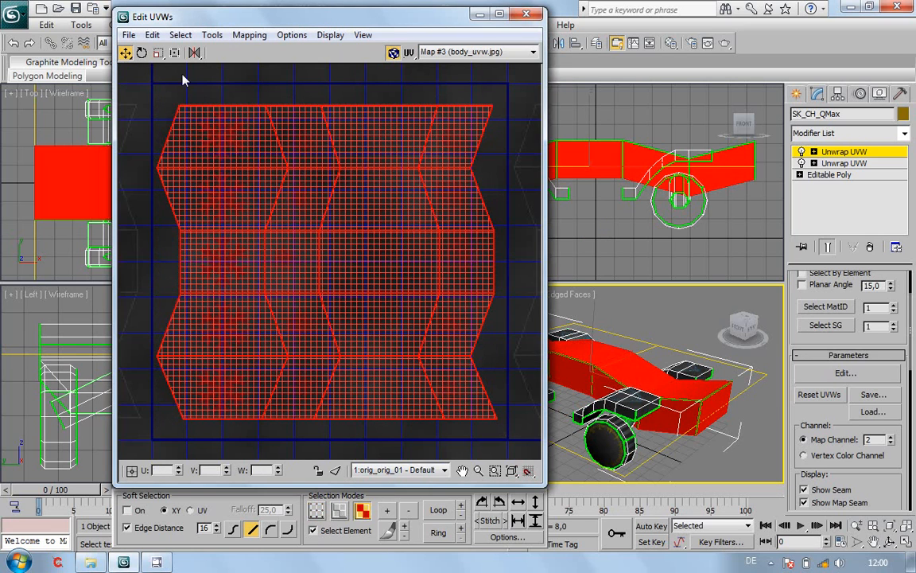
left_click(158, 54)
scroll(270, 238, "down", 4)
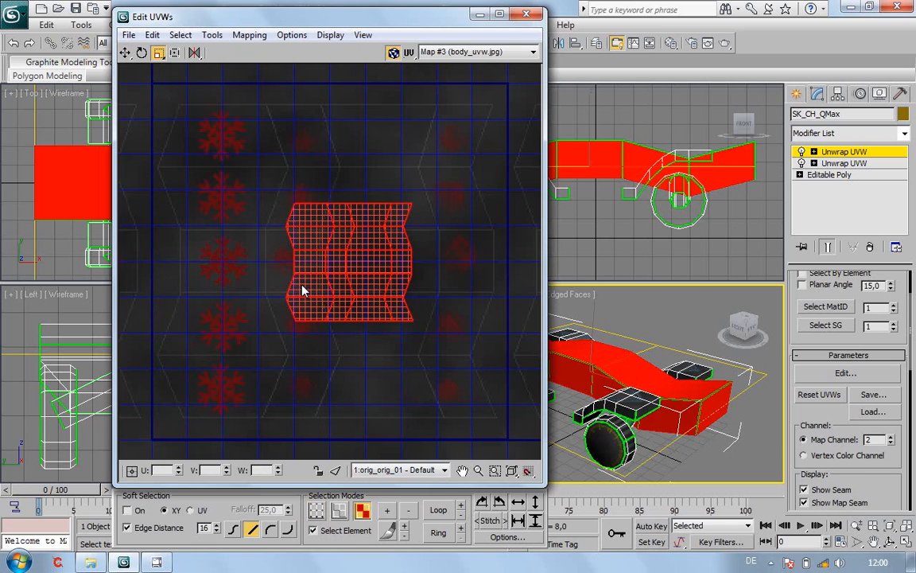
left_click(126, 54)
left_click_drag(301, 226, 216, 149)
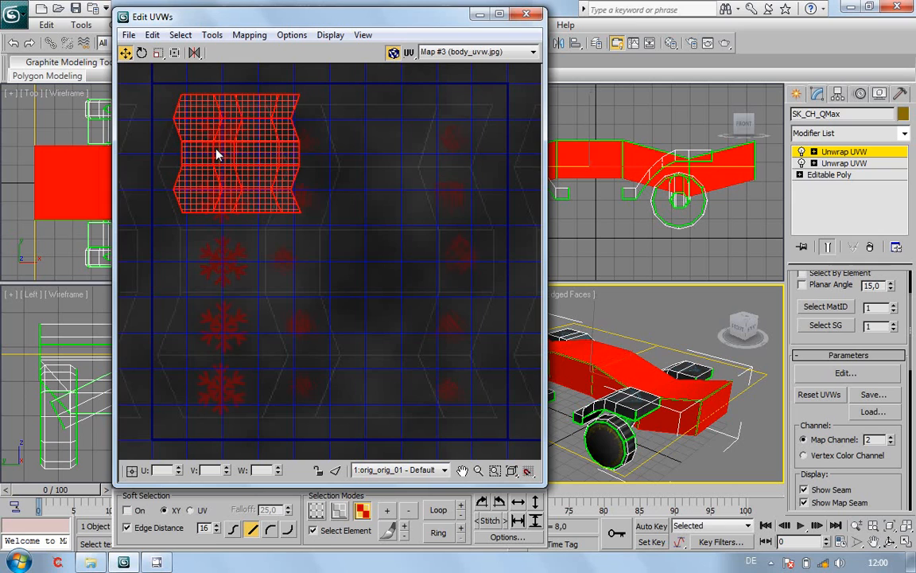
Show only the axles' UVs with material ID 2:03 - Default, scale them all down and place them in the UV square's upper-right corner
left_click(444, 471)
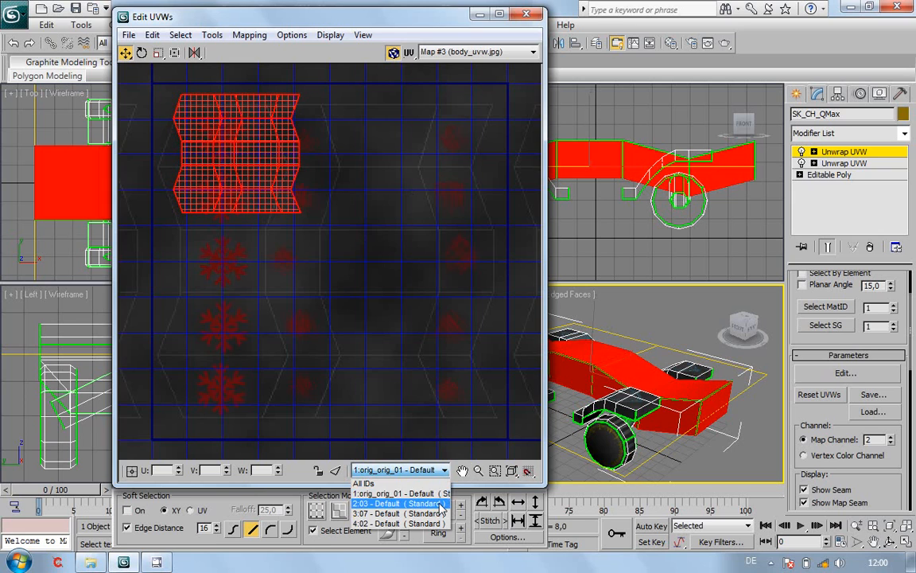
left_click(440, 504)
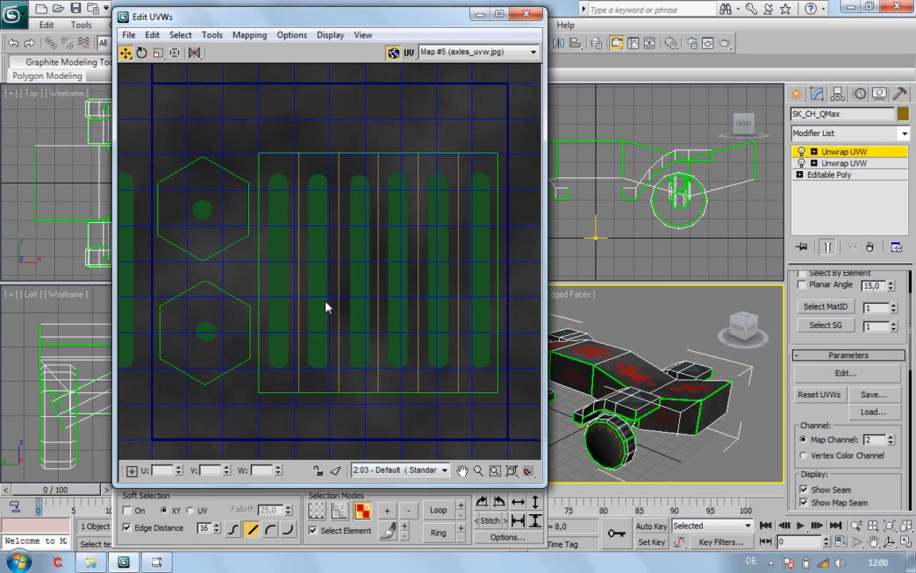
left_click_drag(485, 417, 508, 421)
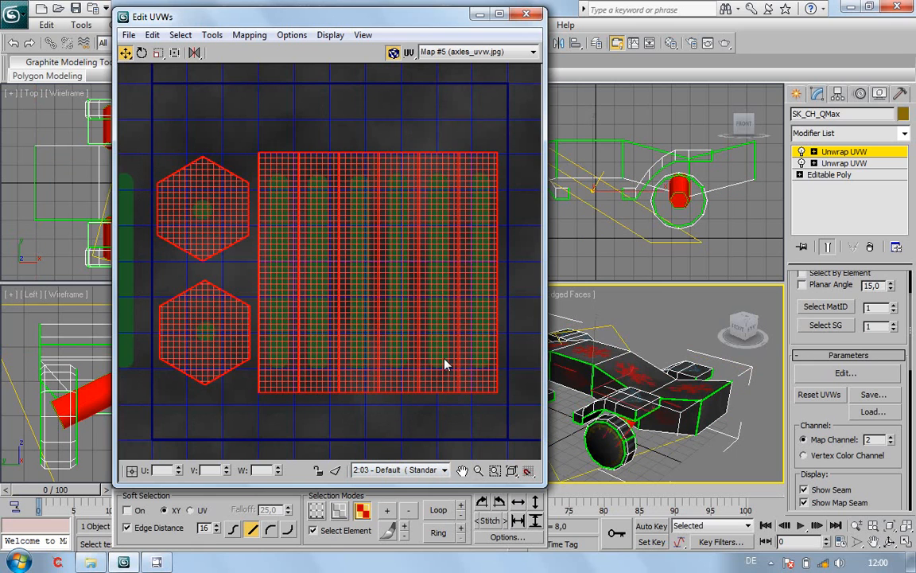
left_click_drag(299, 231, 322, 318)
left_click(125, 52)
left_click_drag(329, 261, 447, 128)
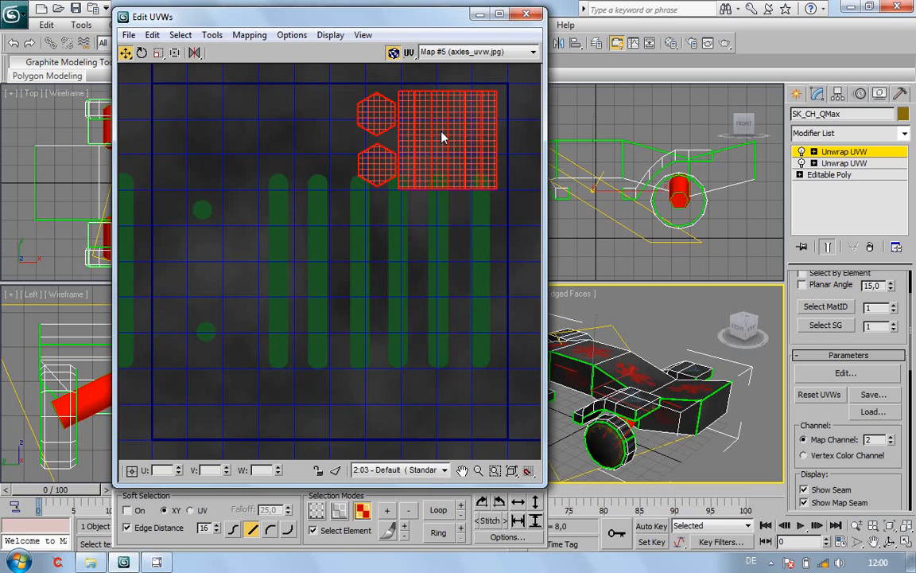
Show only the wings' UVs with material ID 4:02 - Default, scale them all down and place them in the UV square's lower-left corner
left_click(440, 436)
left_click(400, 469)
left_click(374, 471)
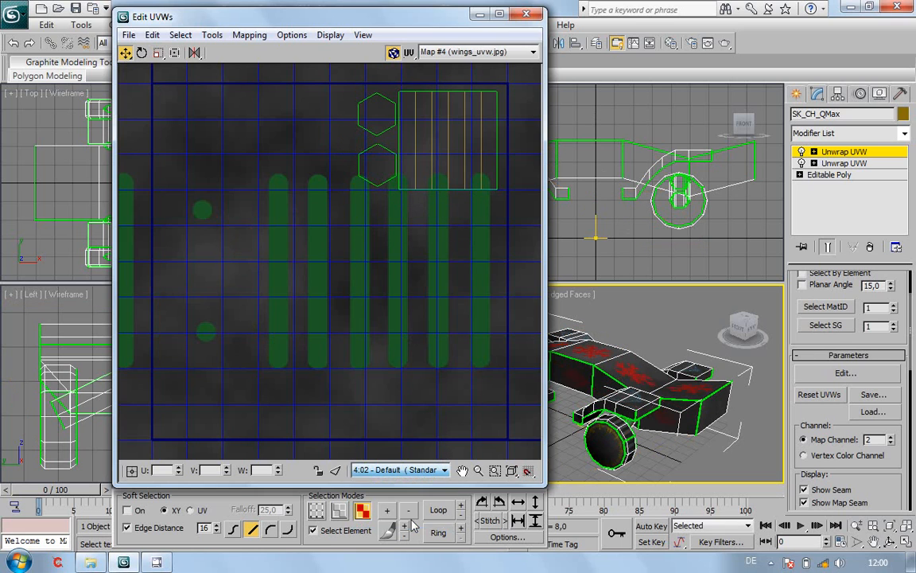
left_click_drag(440, 409, 459, 439)
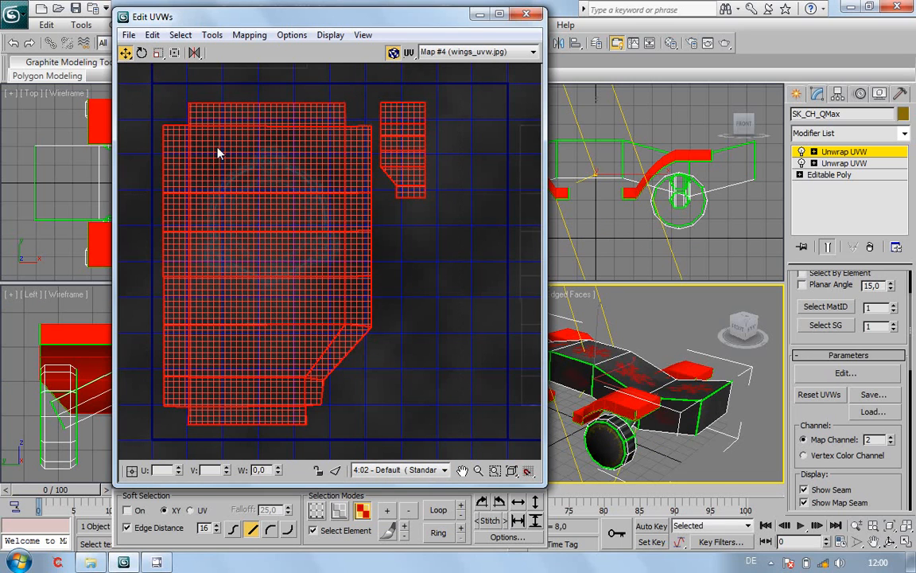
left_click(158, 52)
left_click_drag(237, 178, 192, 383)
left_click(125, 53)
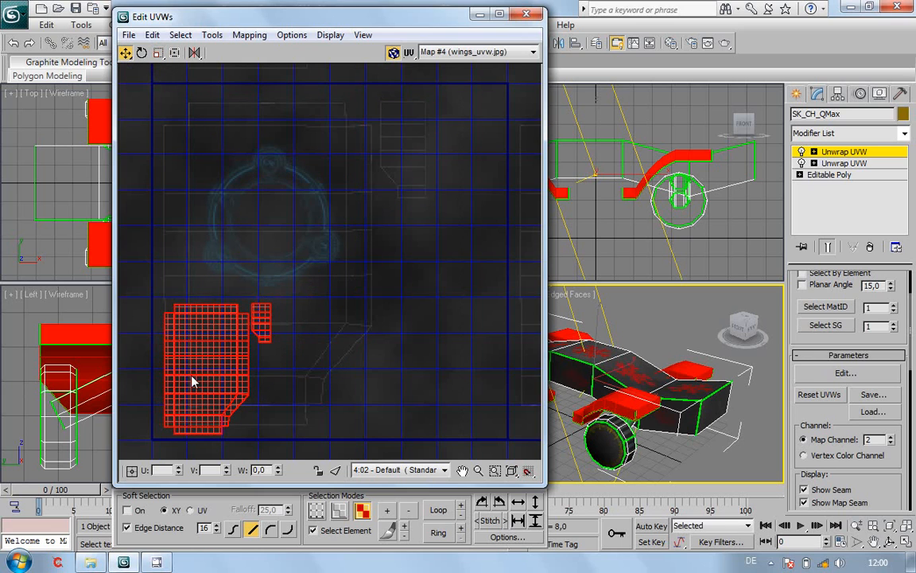
Show only the wheels' UVs with material ID 3:07 - Default and clear the wings' face selection
left_click(444, 471)
left_click(398, 524)
left_click(431, 470)
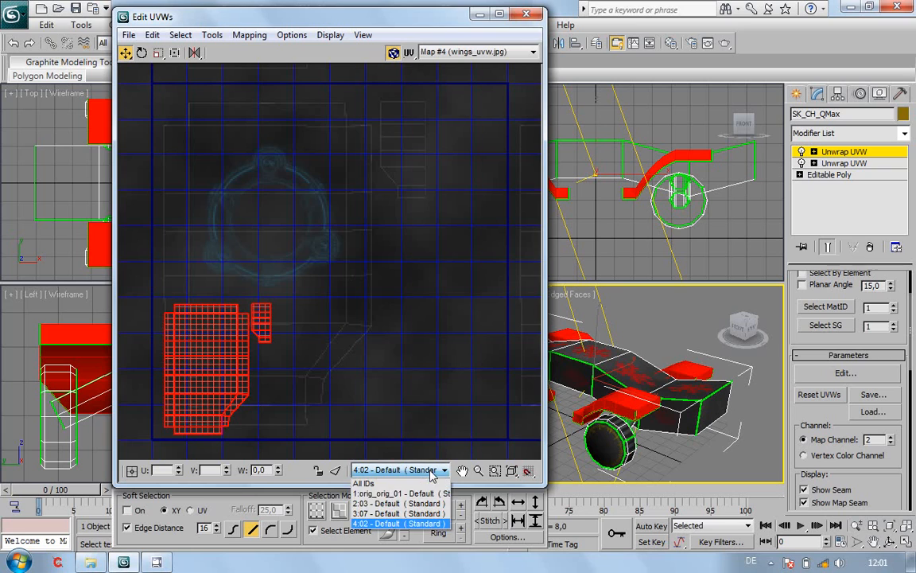
left_click(398, 525)
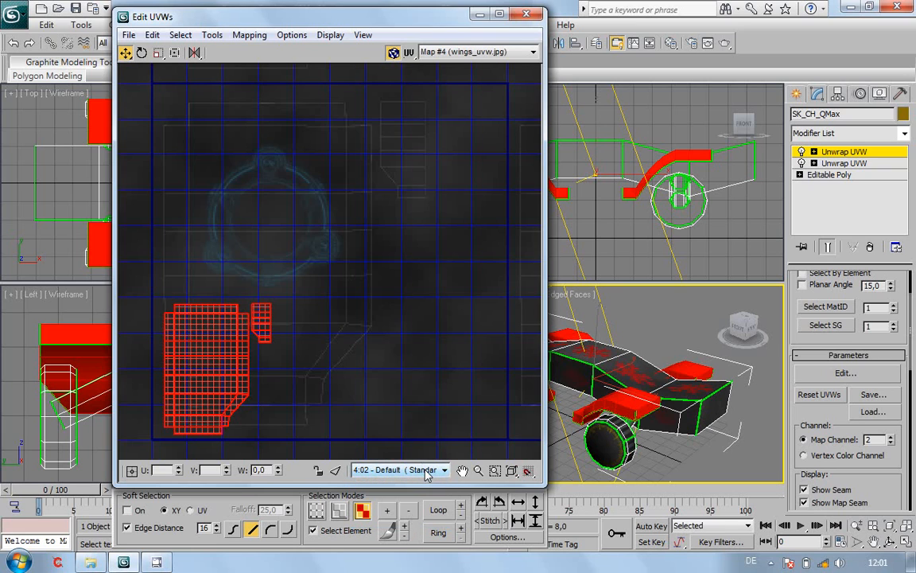
left_click(434, 470)
left_click(419, 517)
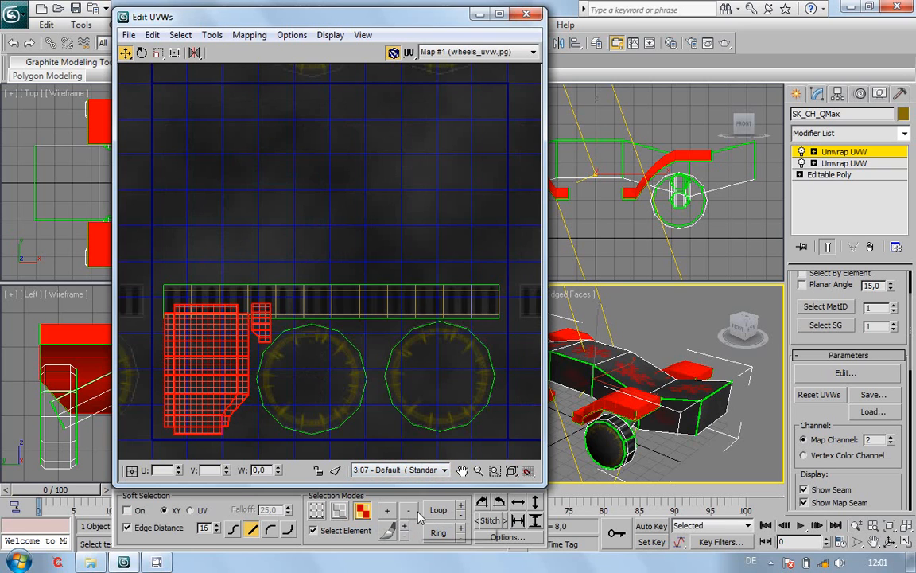
left_click(369, 413)
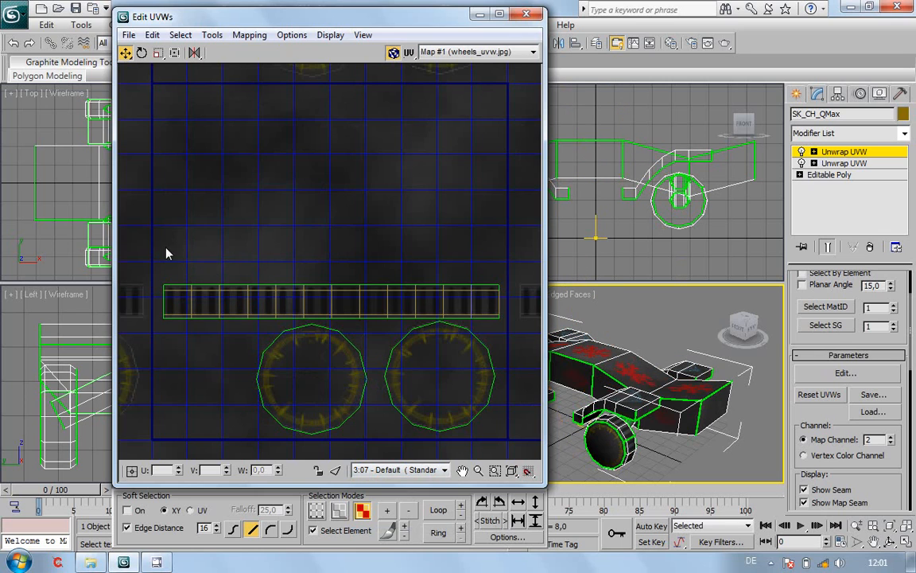
Select all wheel UVs, scale them down to about half and place them in the UV square's lower-right corner
left_click_drag(159, 251, 424, 390)
left_click_drag(514, 452, 514, 452)
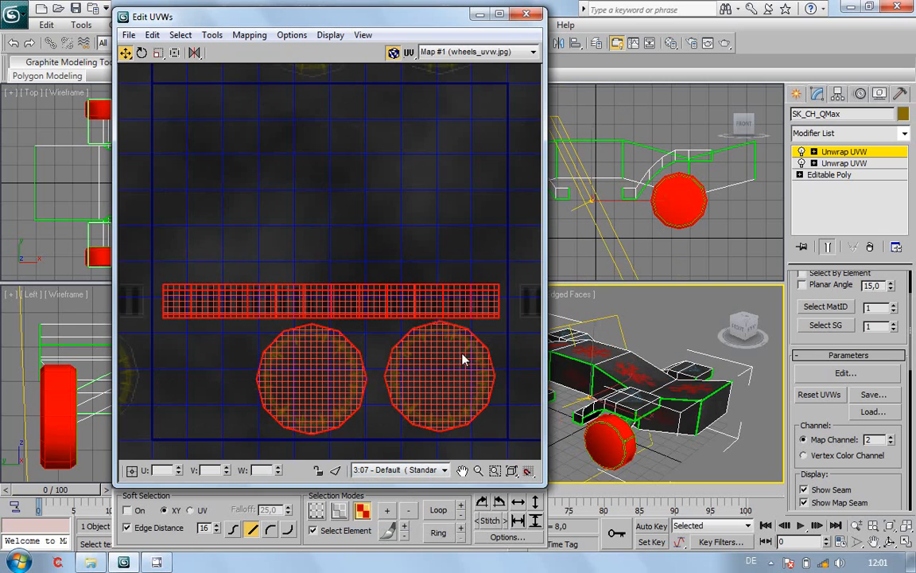
left_click(161, 54)
left_click_drag(453, 366, 472, 448)
left_click(125, 52)
left_click_drag(399, 358, 463, 388)
Show the UVs of all material IDs together, enlarge the wheel UVs slightly and refit them inside the UV square's lower-right corner
left_click(444, 471)
left_click(374, 426)
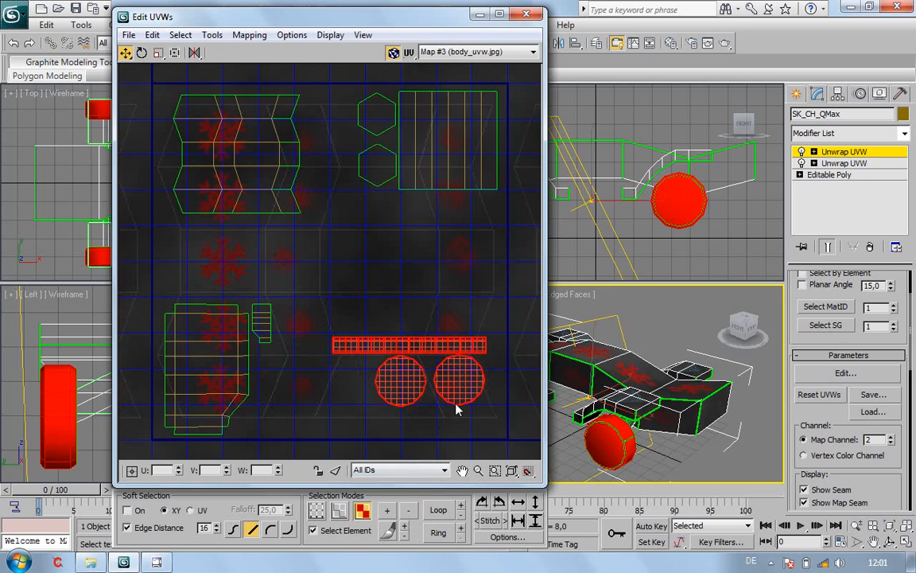
left_click(159, 54)
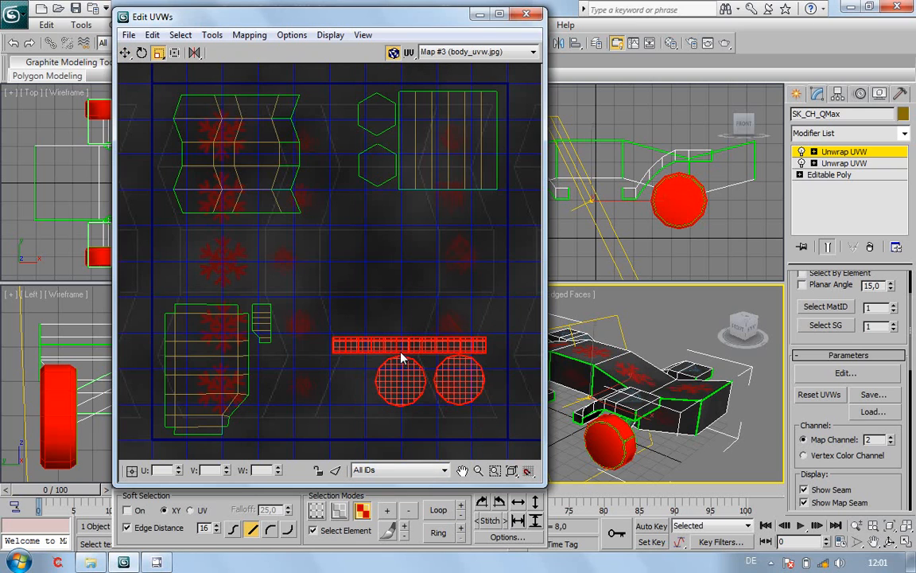
left_click_drag(407, 378, 401, 360)
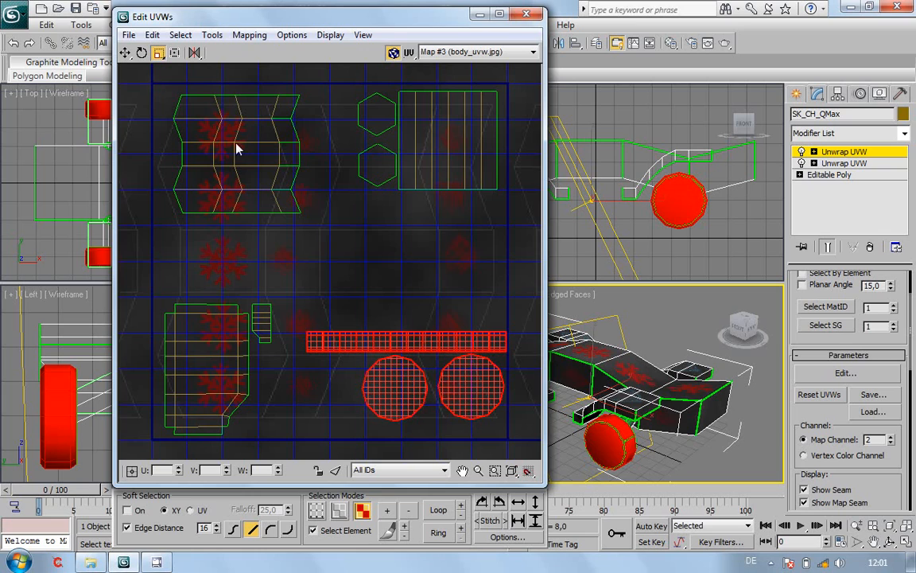
left_click(125, 52)
left_click_drag(390, 342, 381, 353)
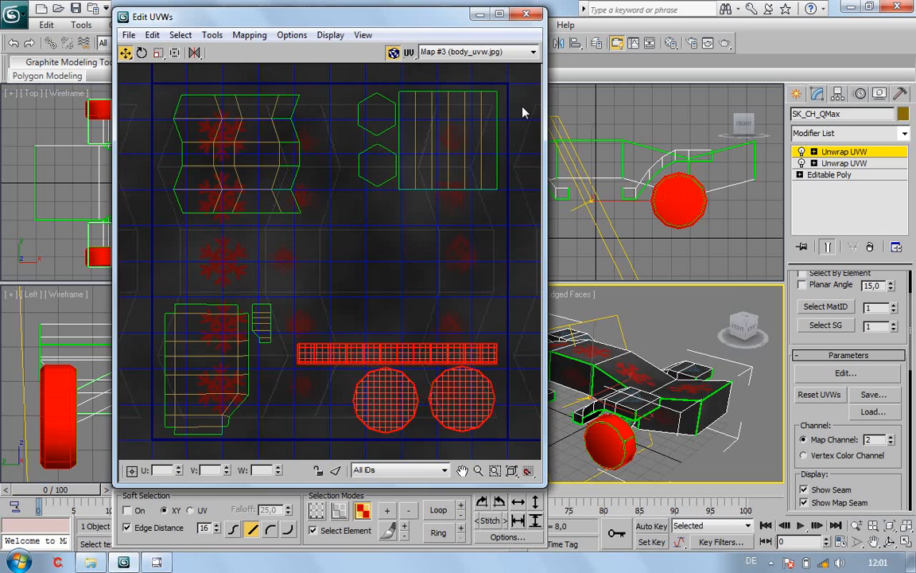
Close the UV editor, leave the face sub-object level and open Render To Texture for the quad
left_click(525, 16)
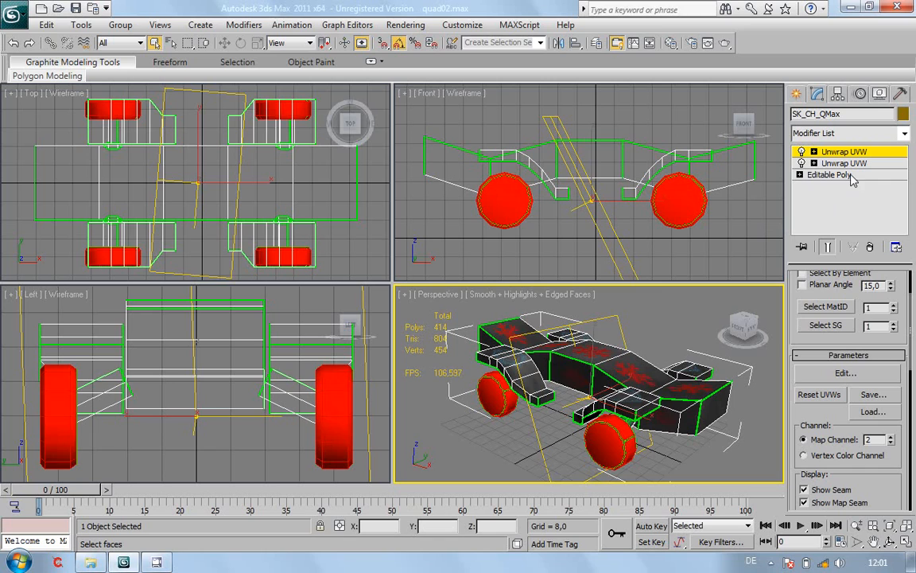
left_click(853, 152)
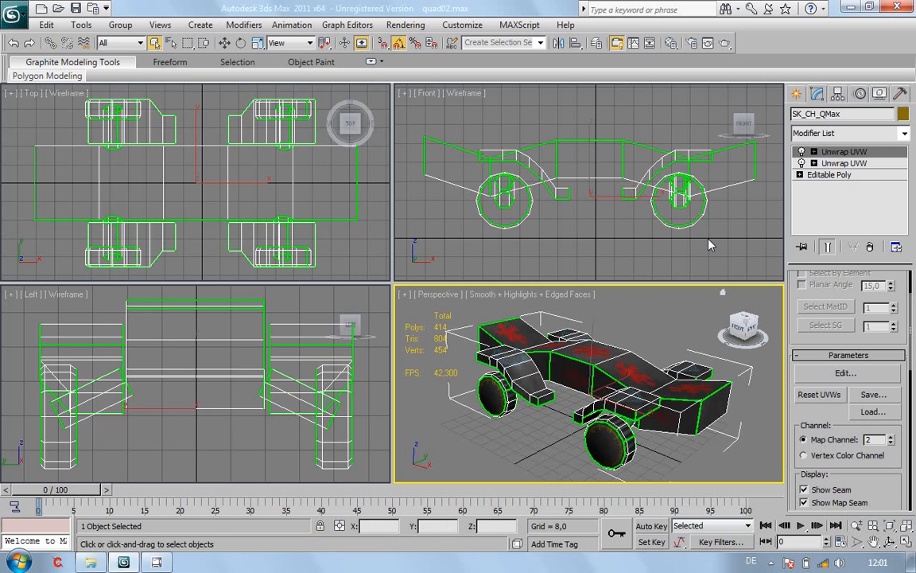
left_click(417, 26)
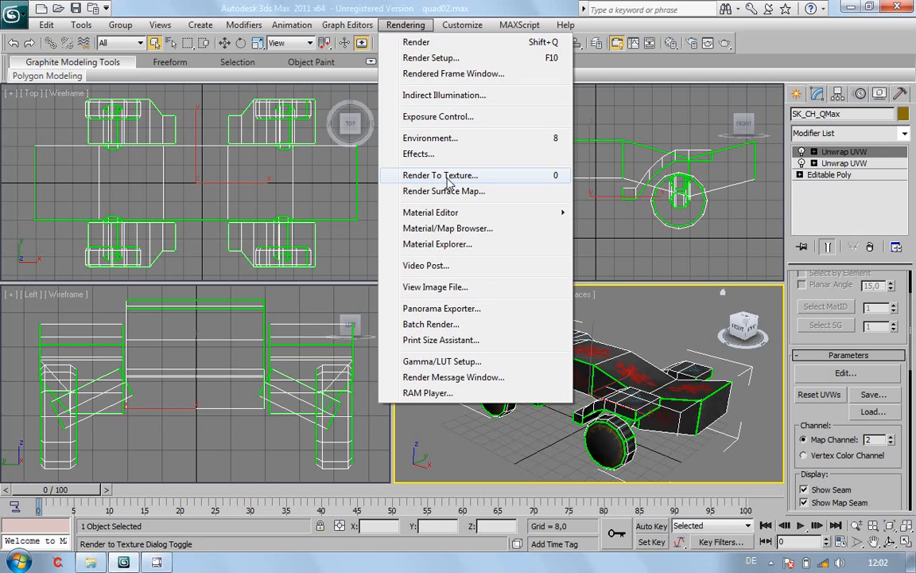
left_click(555, 178)
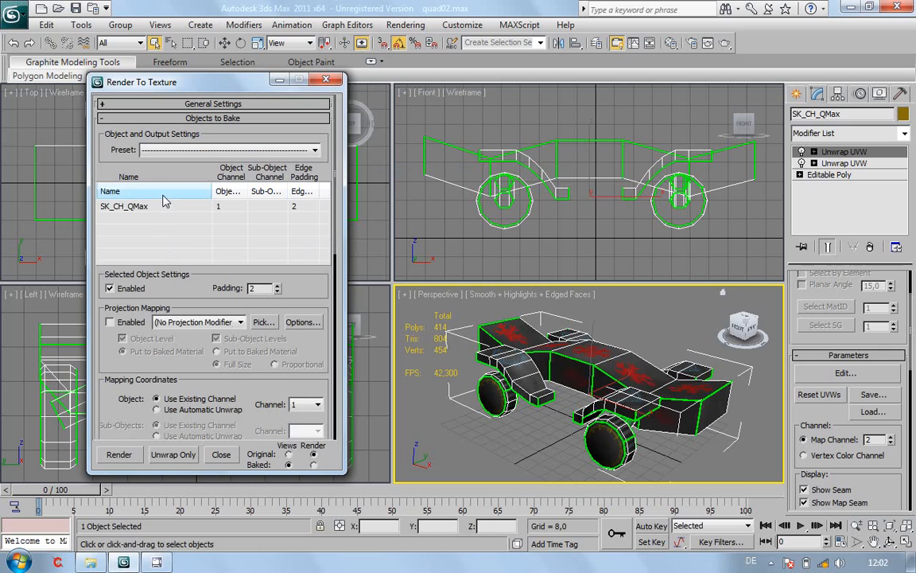
Load the first 3dsmax.scanline.no.advan… render preset with all its categories in the general render settings
left_click(184, 153)
left_click(183, 152)
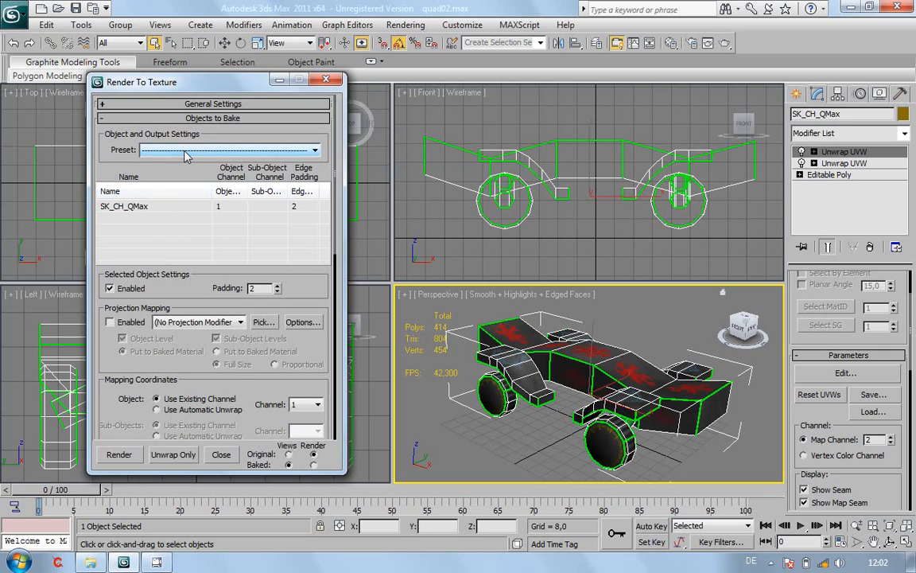
left_click(107, 104)
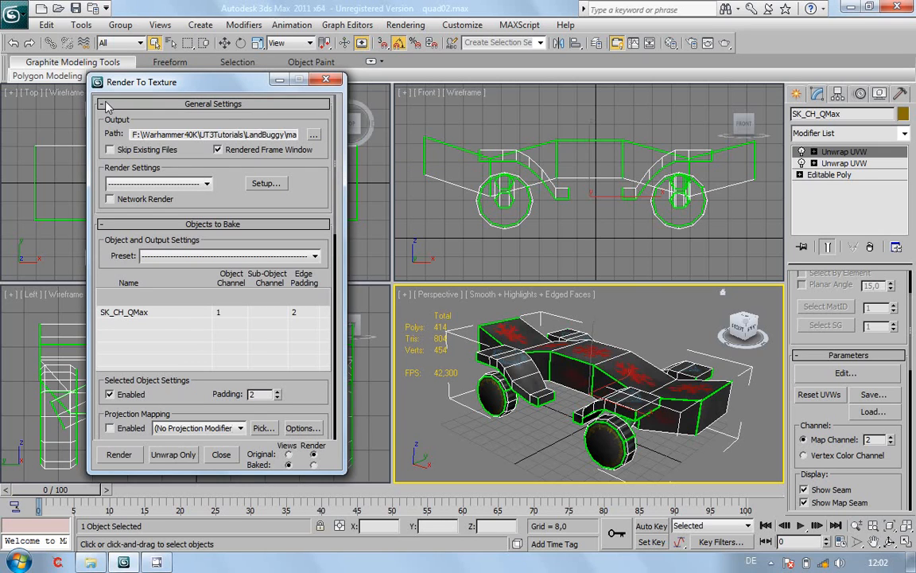
left_click(203, 182)
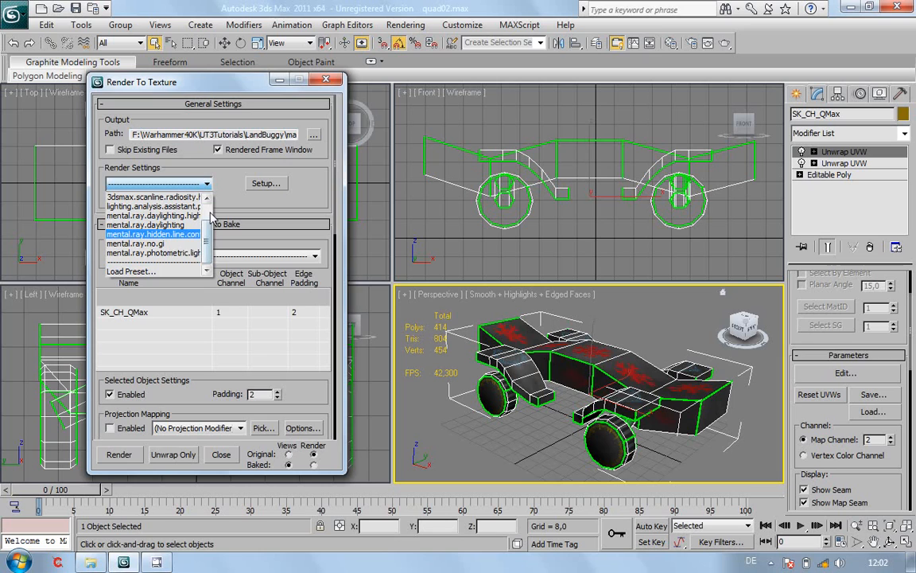
left_click_drag(204, 234, 204, 216)
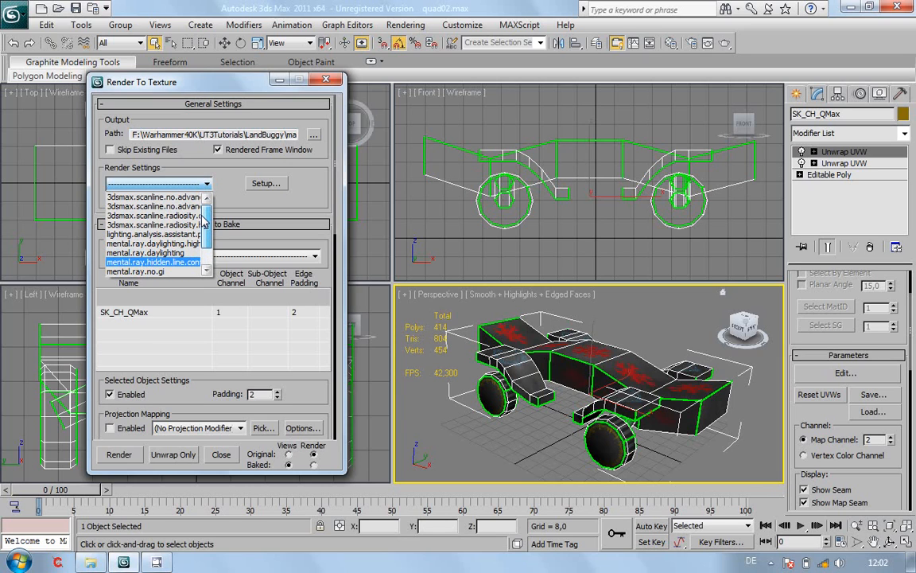
left_click(184, 197)
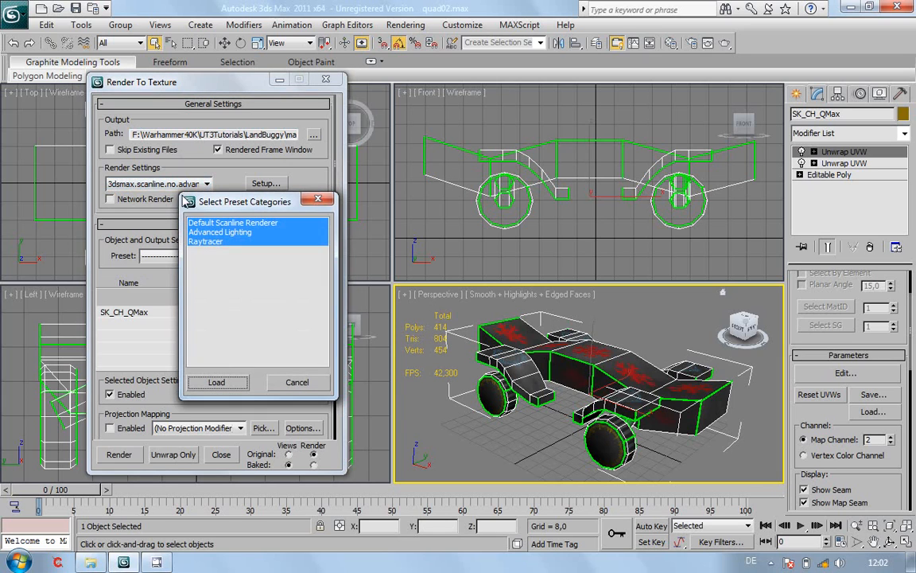
left_click(216, 382)
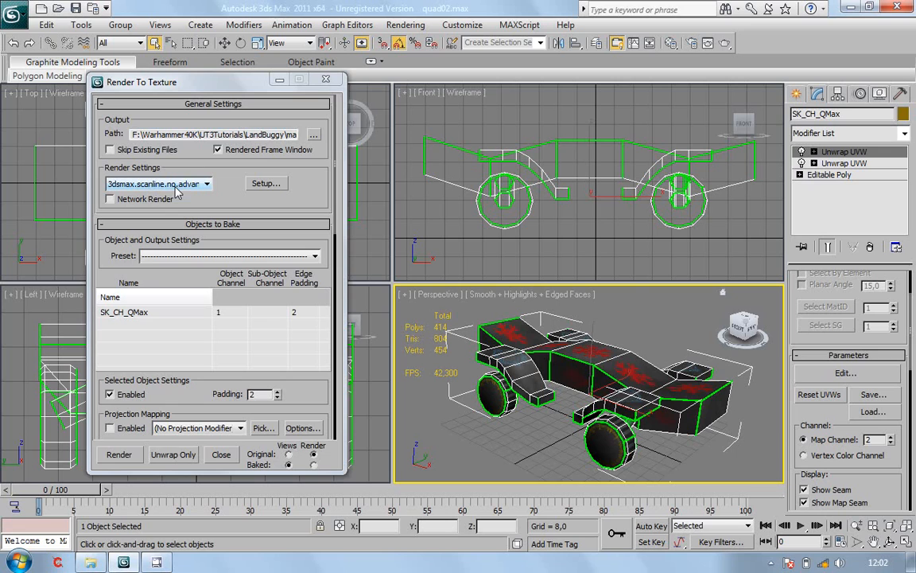
Set the object's mapping coordinates for baking to the existing channel 2
left_click(311, 412)
left_click_drag(316, 398, 308, 163)
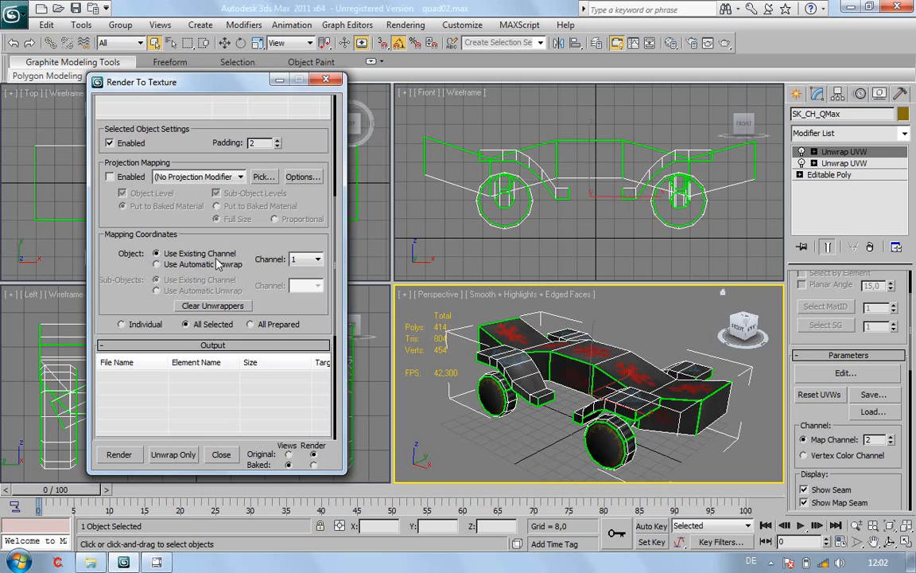
left_click(321, 262)
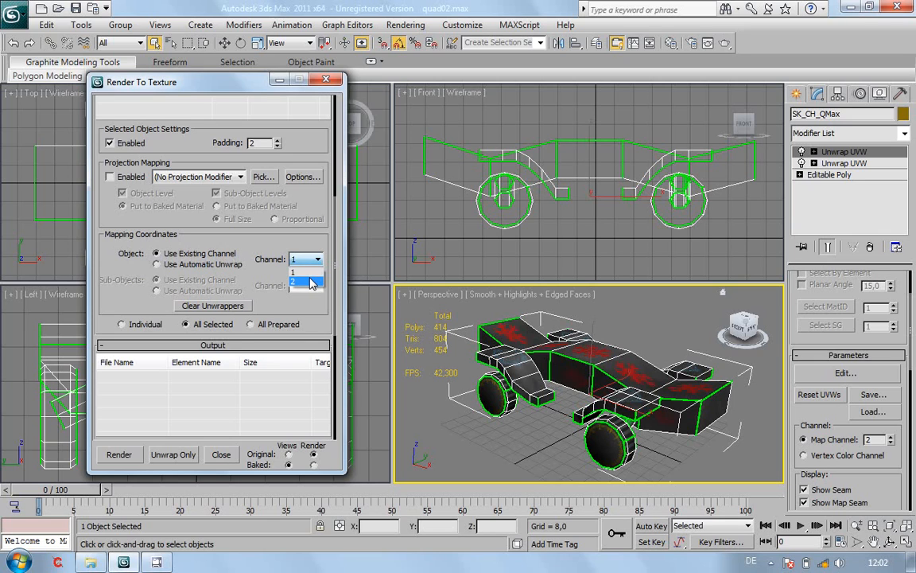
left_click(311, 282)
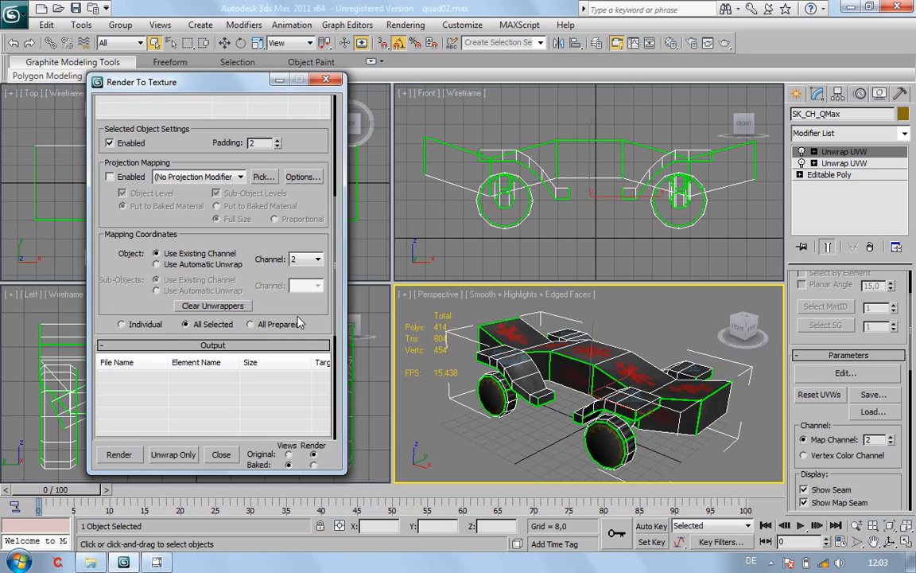
Add a DiffuseMap element to the bake output and set its map size to 1024x1024
scroll(298, 322, "down", 5)
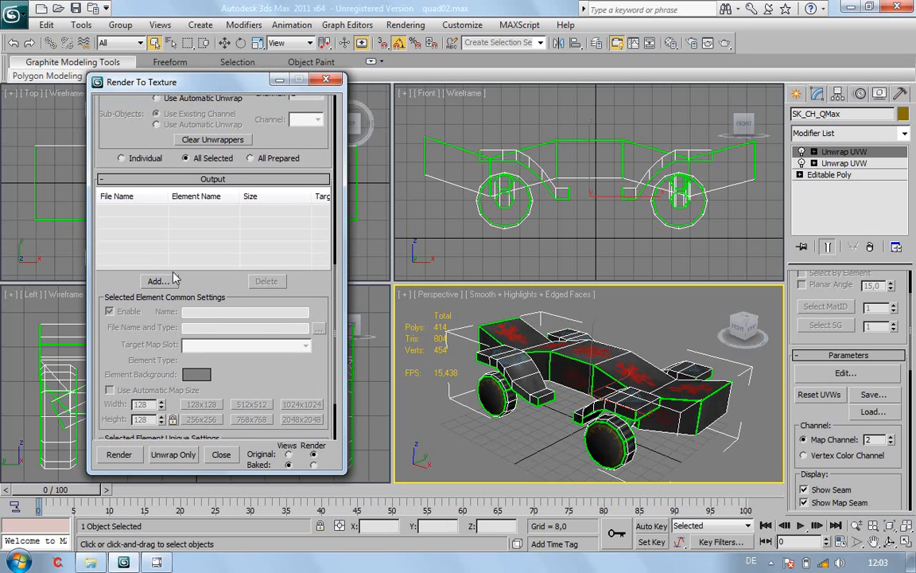
left_click(158, 281)
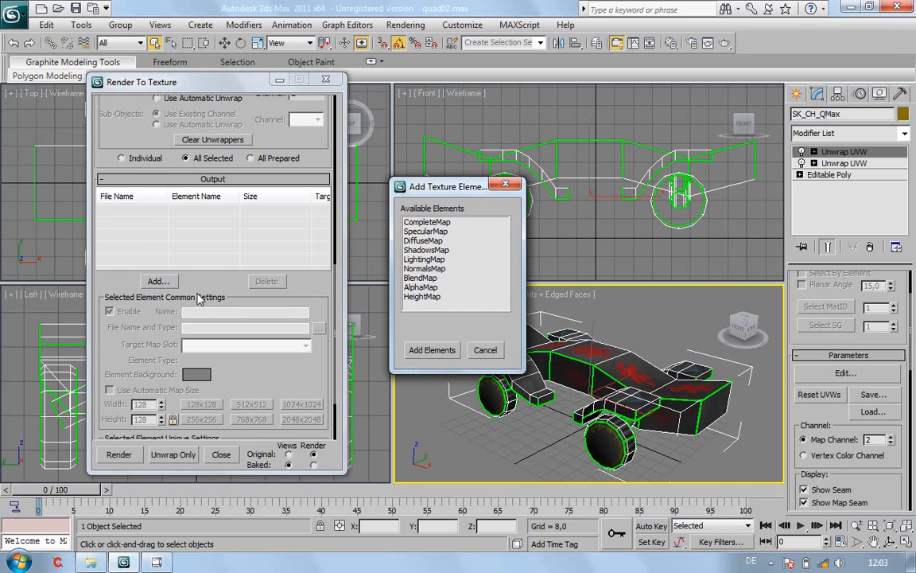
left_click(433, 251)
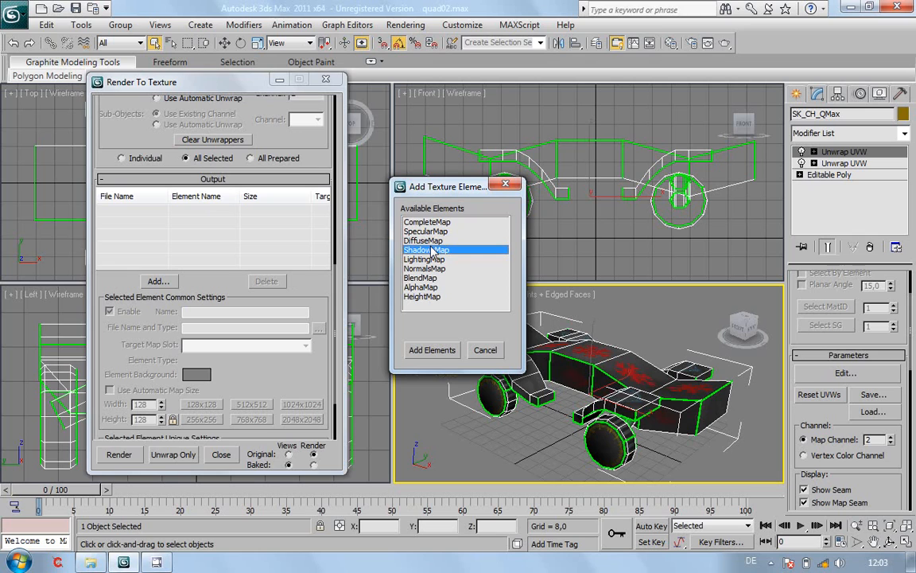
left_click(438, 241)
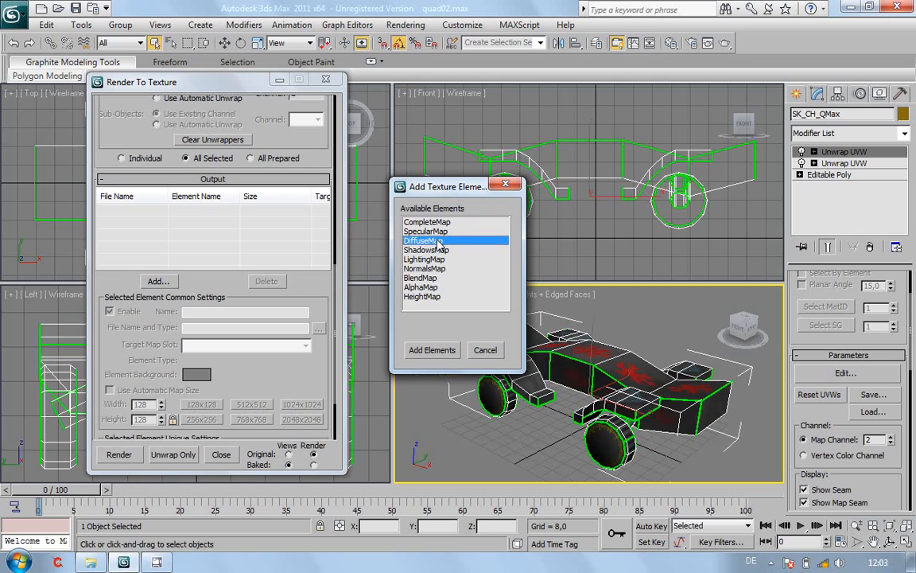
left_click(433, 349)
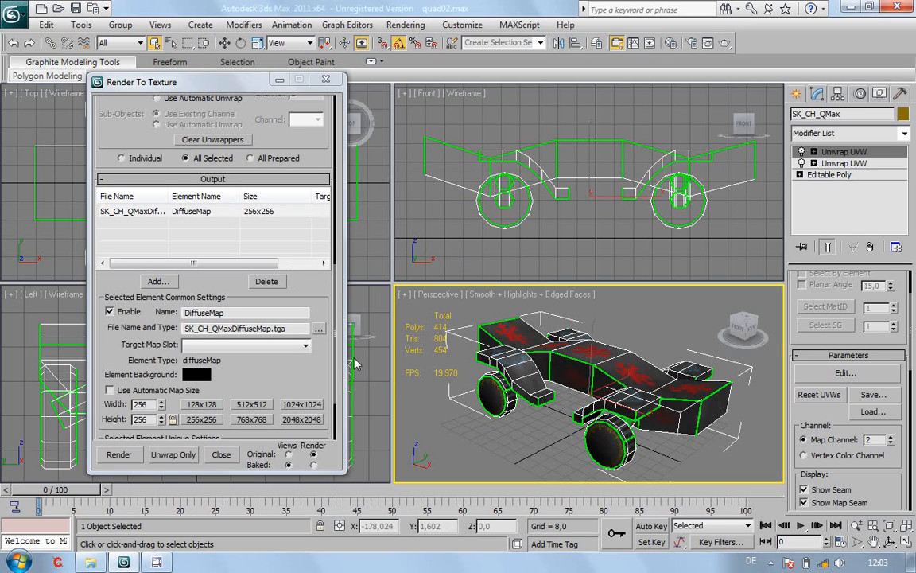
scroll(262, 376, "down", 2)
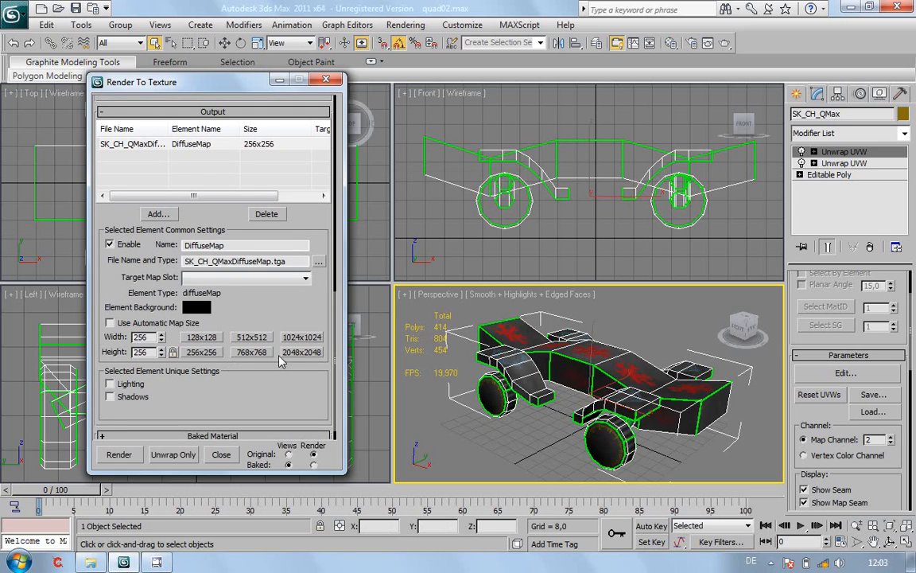
left_click(302, 338)
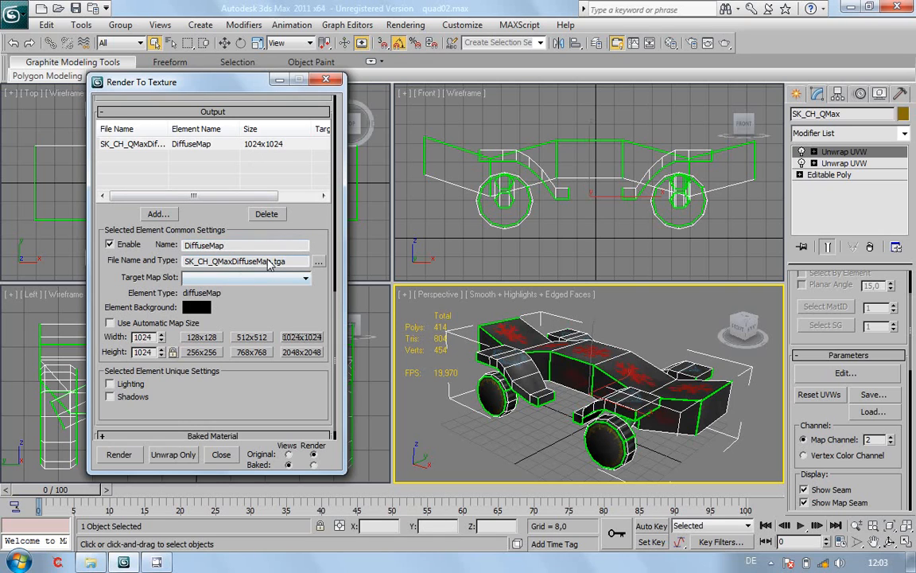
Set the diffuse map's output file to JPEG in E:\Warhammer40k\UT3Tutorials\quad\maps with image quality 100
left_click(318, 266)
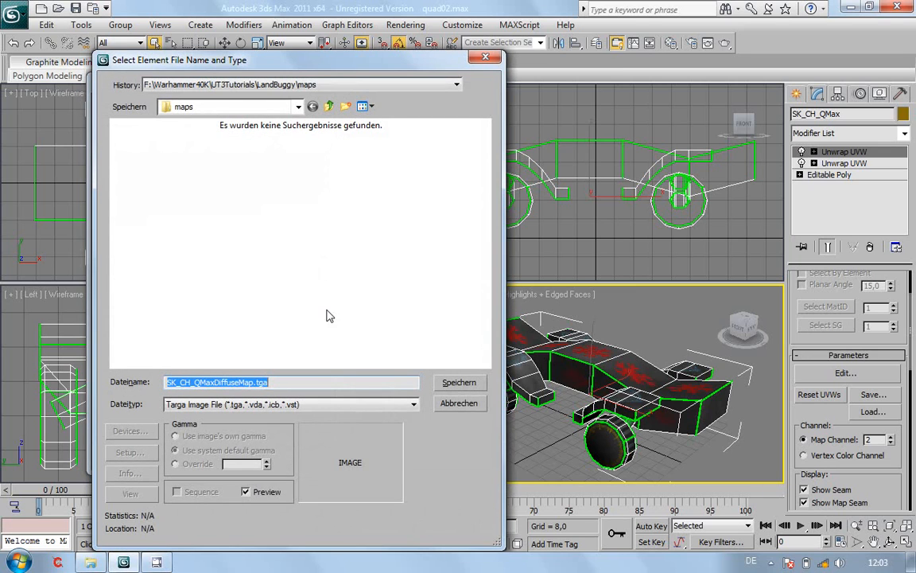
left_click(412, 405)
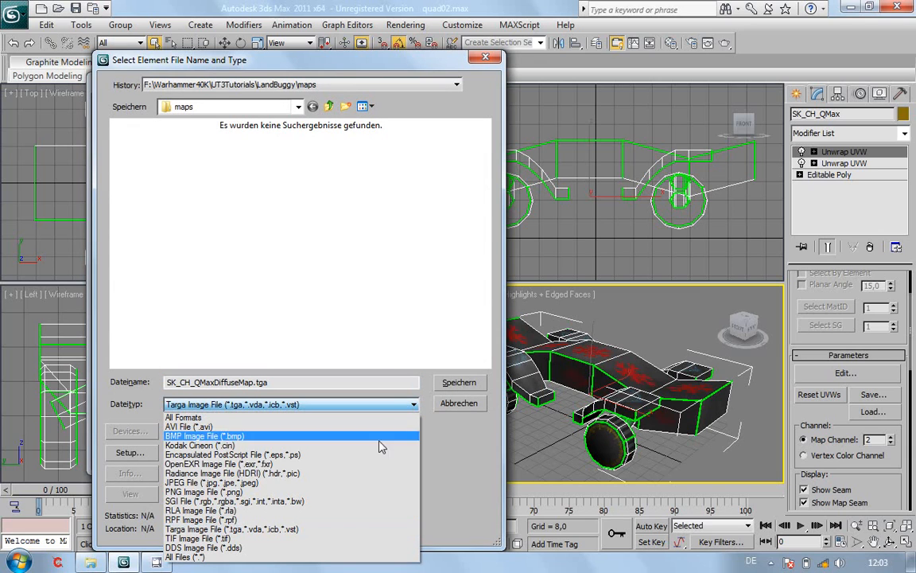
left_click(358, 484)
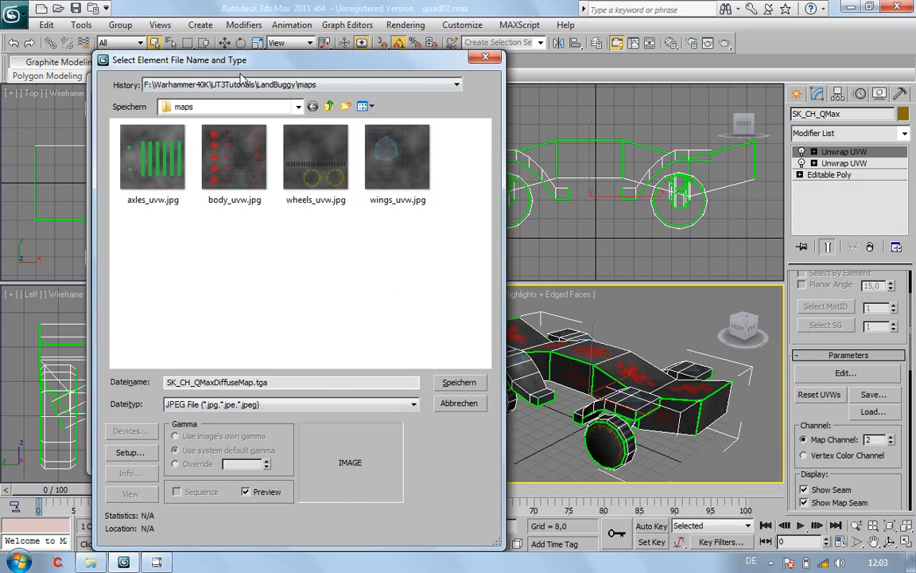
left_click(456, 84)
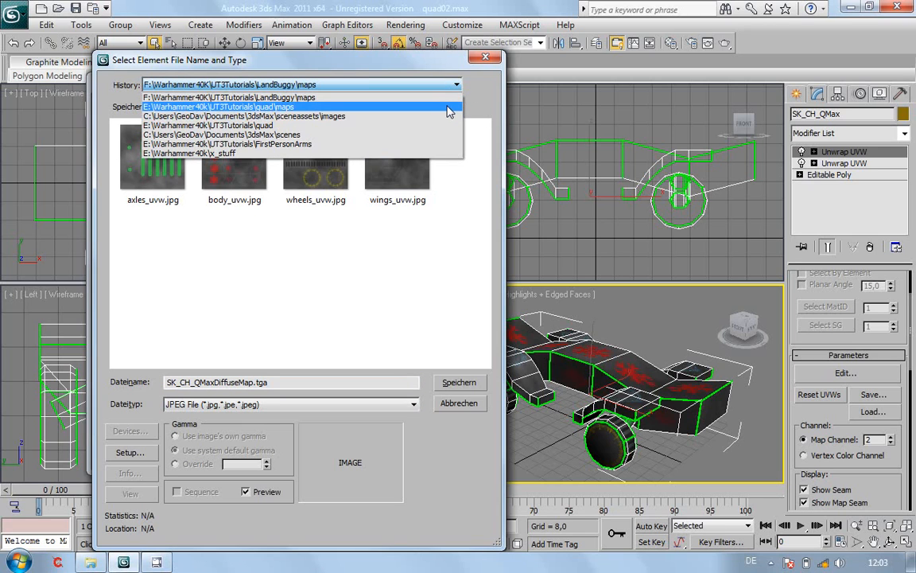
left_click(448, 107)
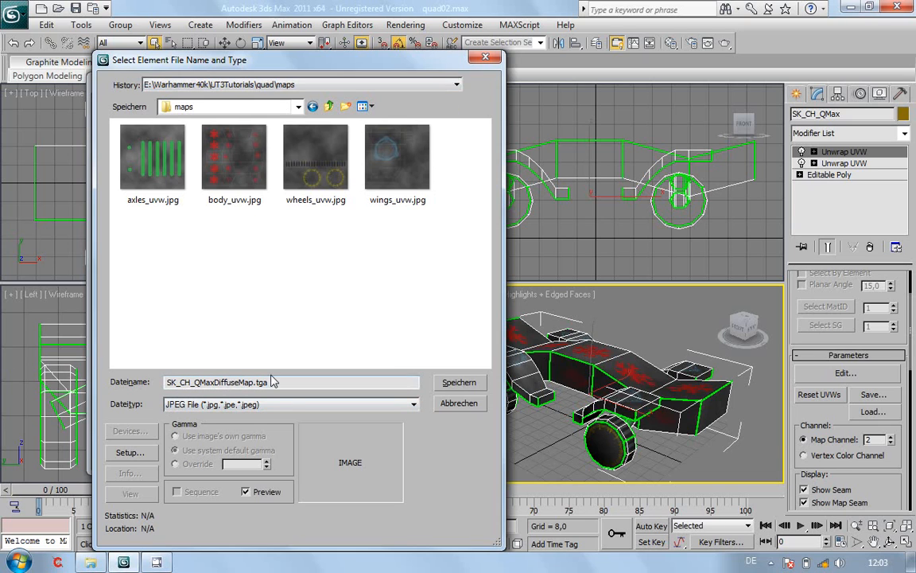
left_click(332, 383)
key("Return")
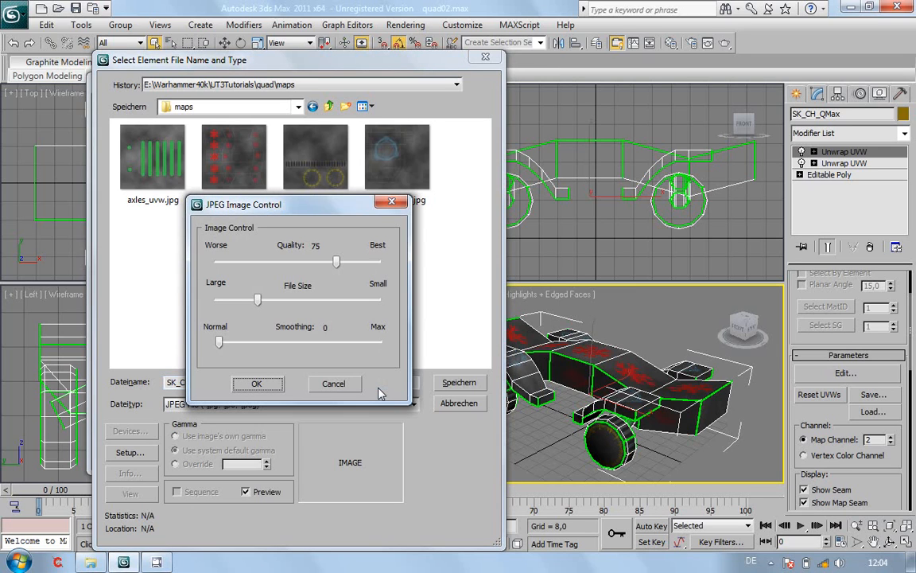
left_click_drag(334, 268, 402, 262)
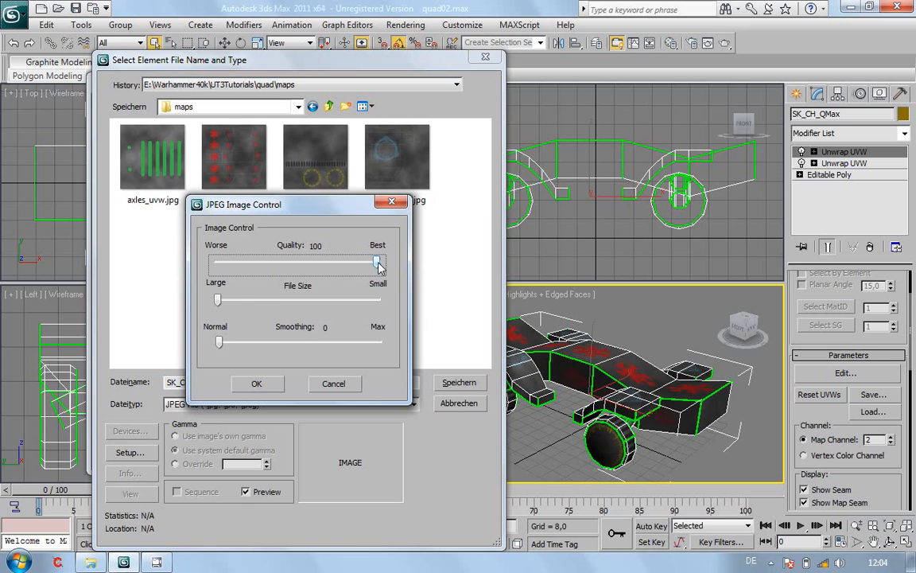
left_click(275, 385)
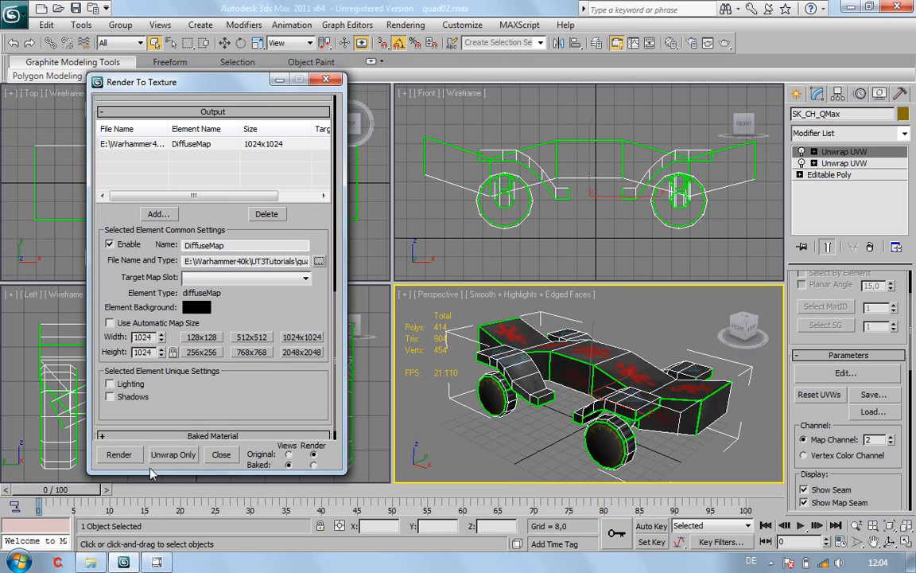
Render the diffuse map without a target map slot, and close the rendered image and Render To Texture
left_click(119, 455)
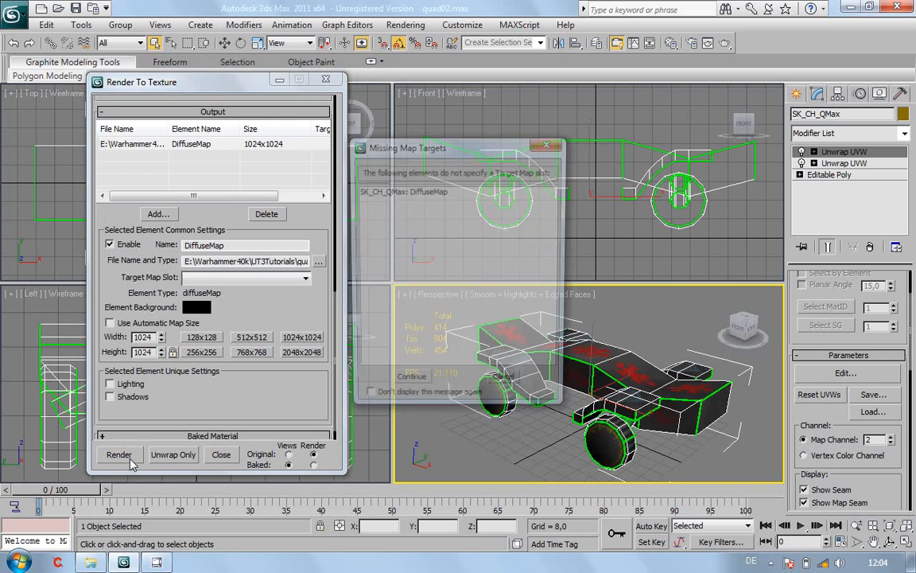
left_click(407, 387)
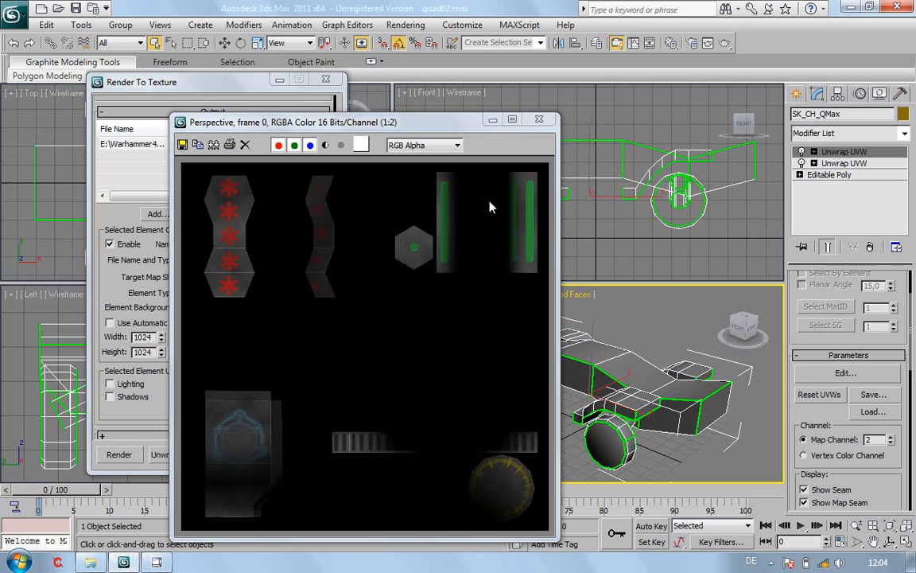
left_click(539, 121)
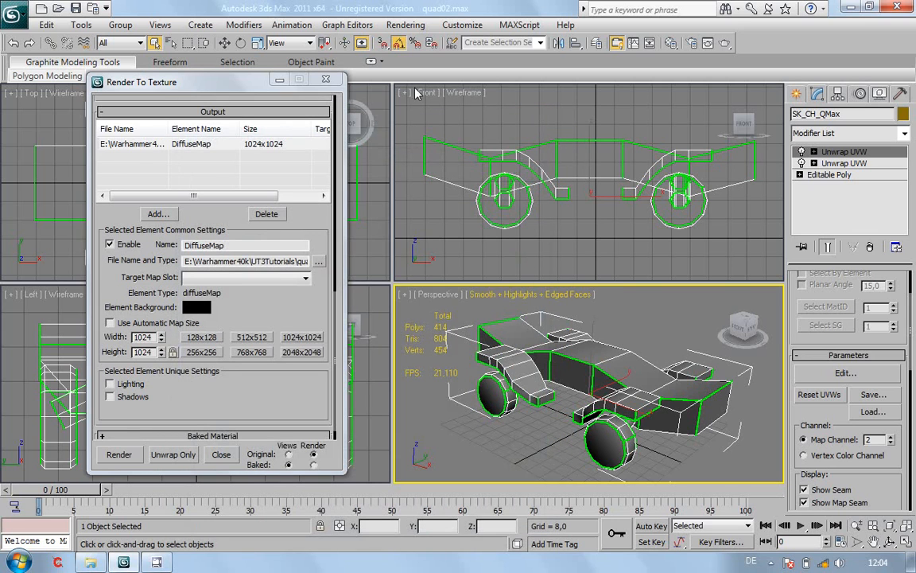
left_click(325, 80)
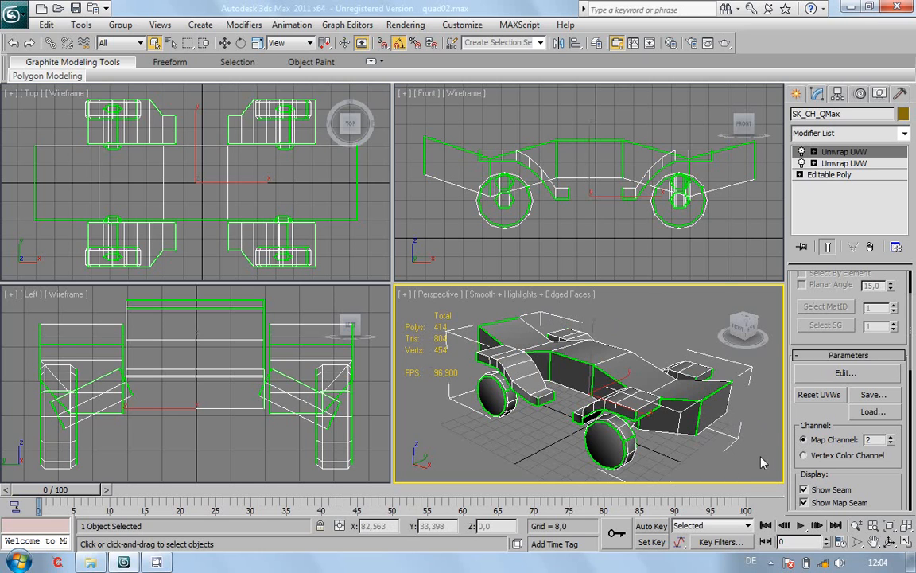
Save the channel 2 UVs as quad in the maps folder and collapse the quad's whole modifier stack, holding the scene
left_click(874, 395)
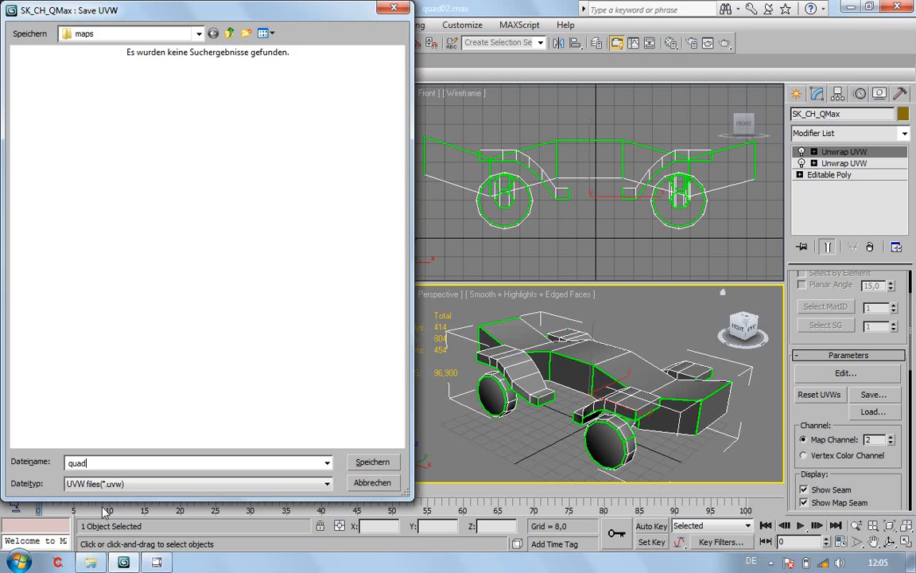
left_click(375, 467)
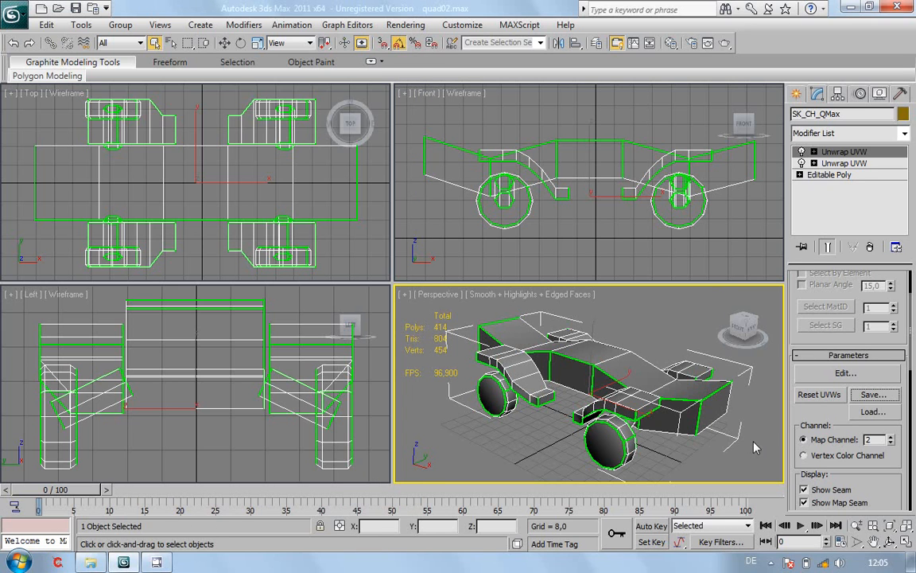
right_click(827, 211)
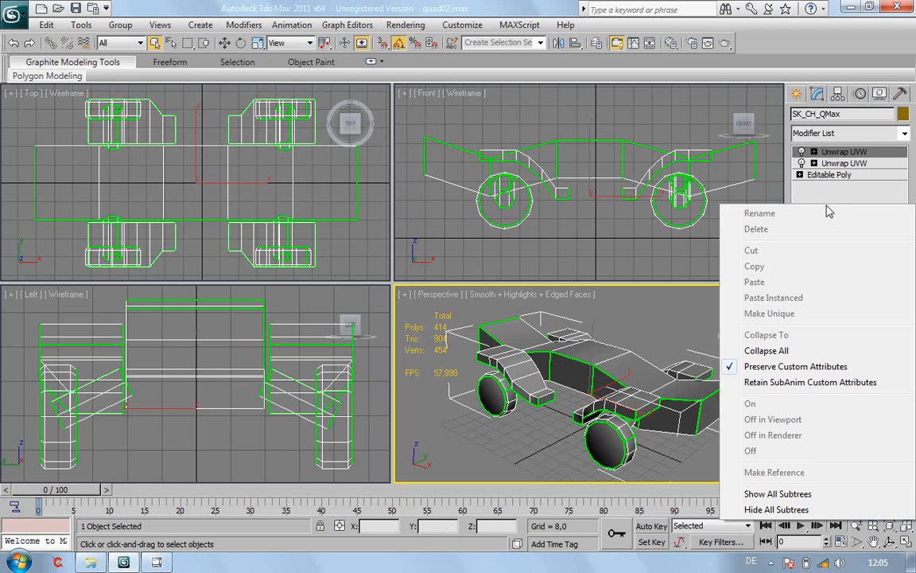
left_click(766, 350)
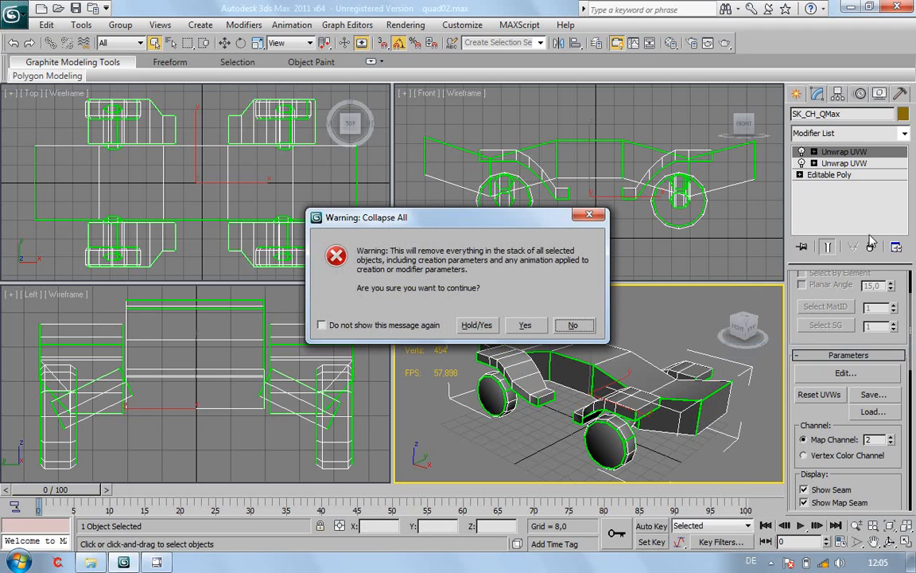
left_click(476, 324)
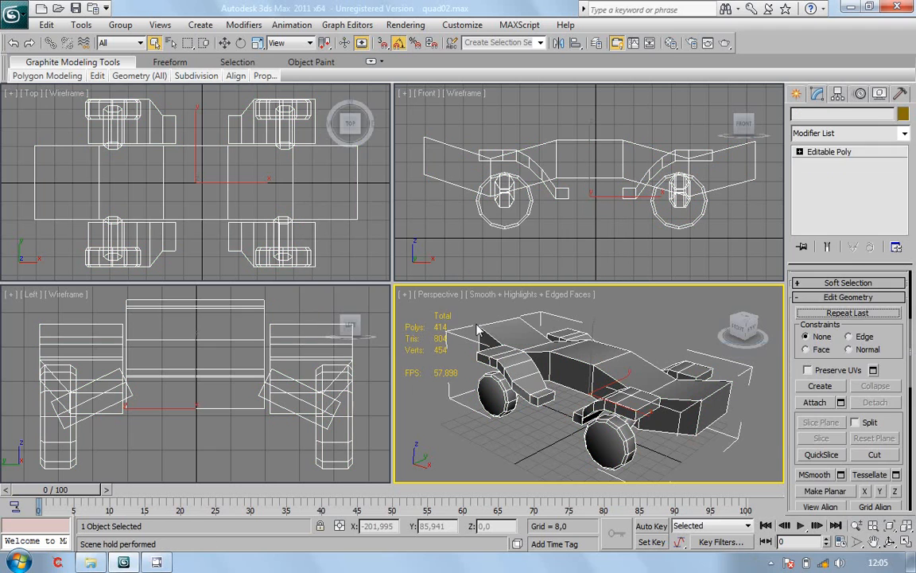
Add a new Unwrap UVW modifier to the collapsed quad and check its map channel 1 layout in the UV editor
left_click(904, 136)
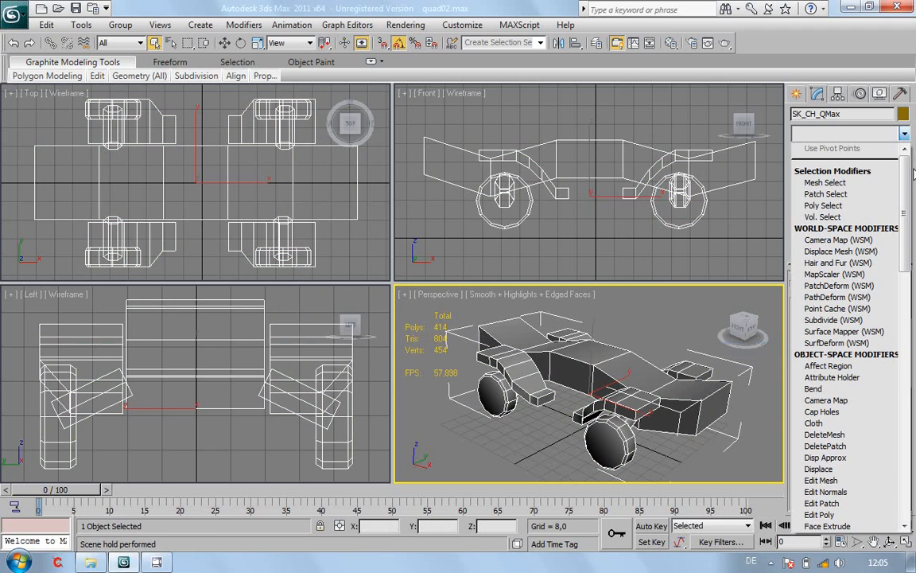
left_click_drag(906, 175, 908, 431)
left_click(862, 418)
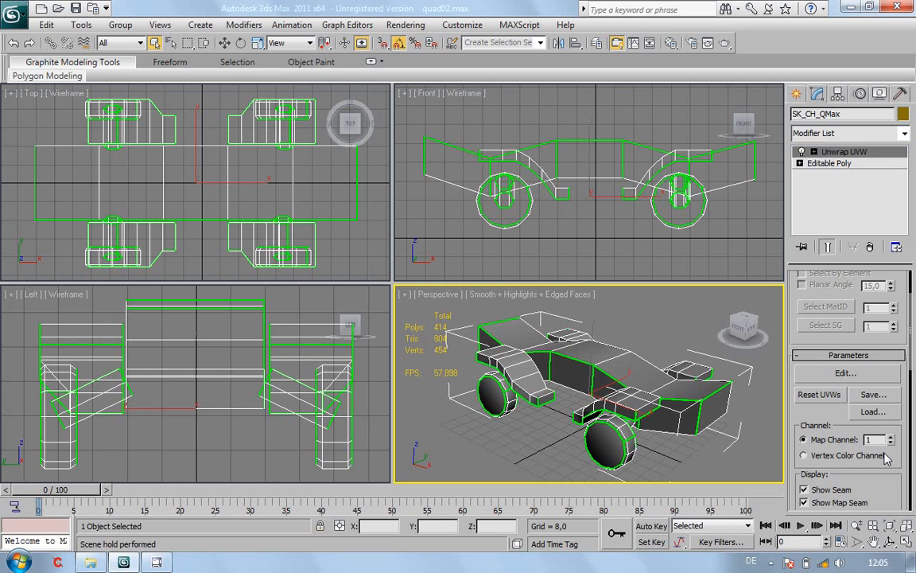
left_click(846, 374)
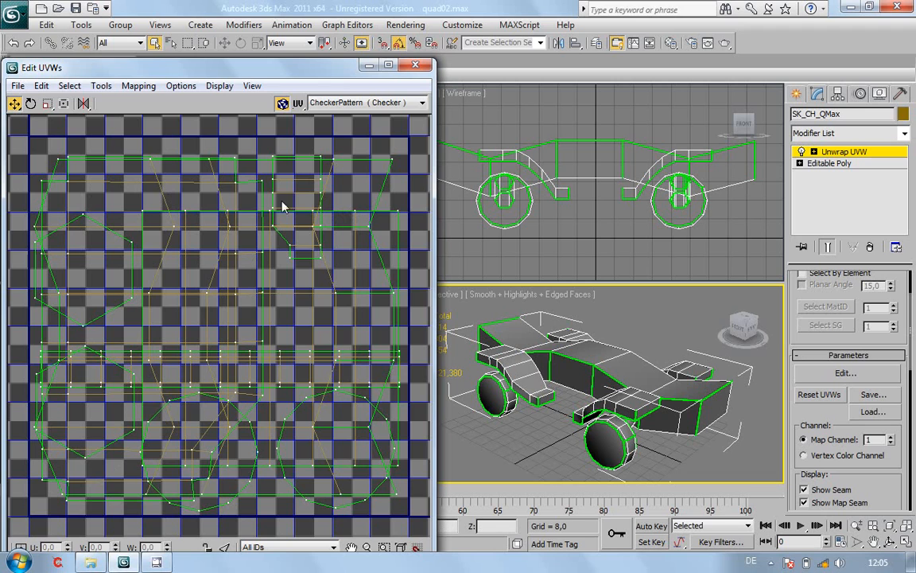
left_click(414, 65)
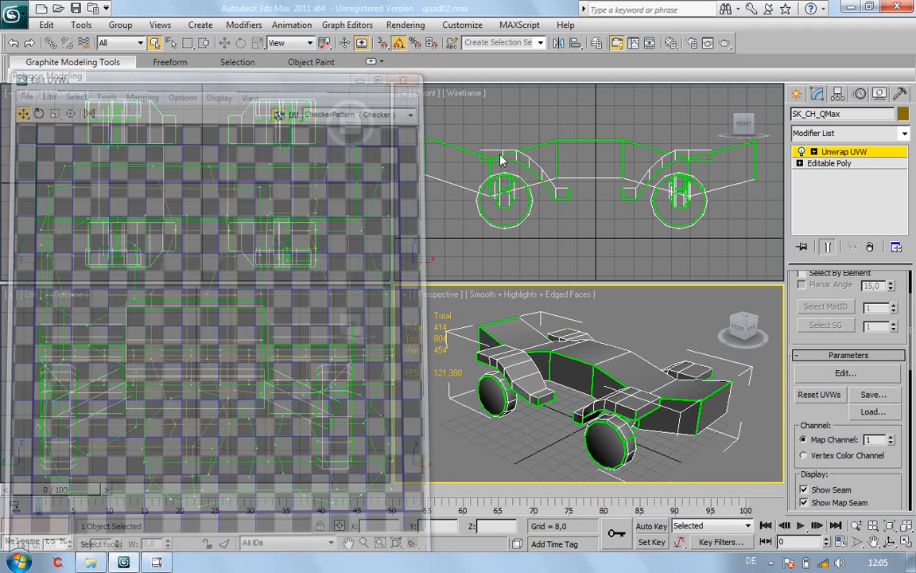
Load quad.uvw into the Unwrap UVW modifier on map channel 1 and check the loaded layout in the UV editor
left_click(862, 413)
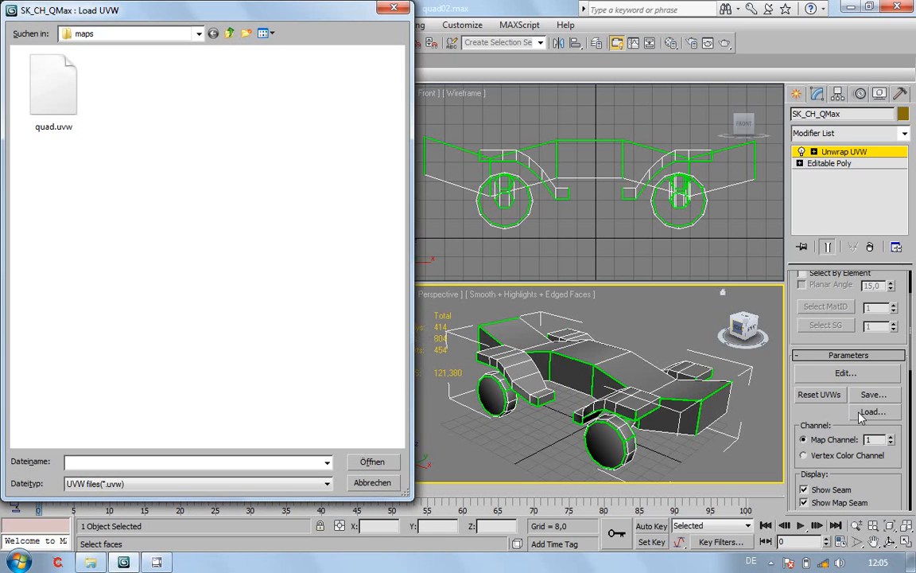
left_click(48, 99)
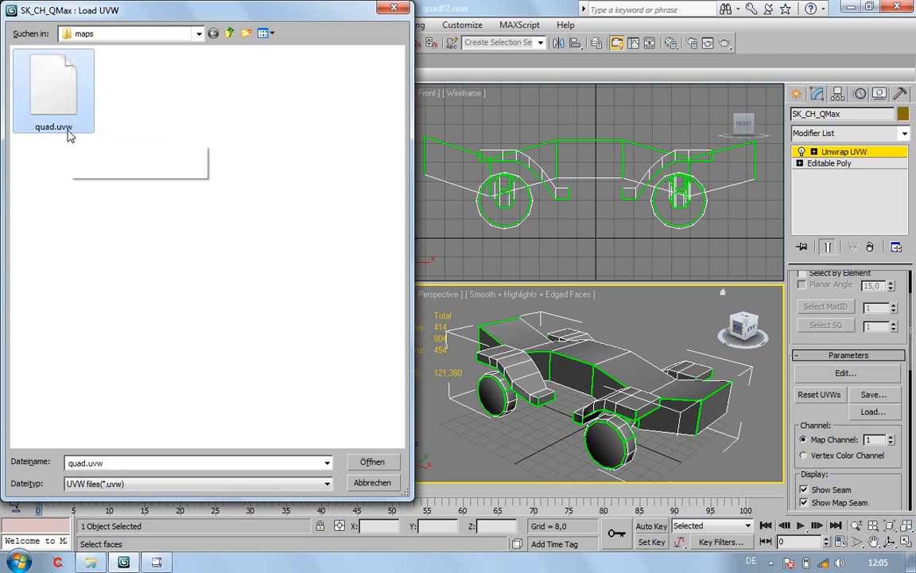
left_click(373, 462)
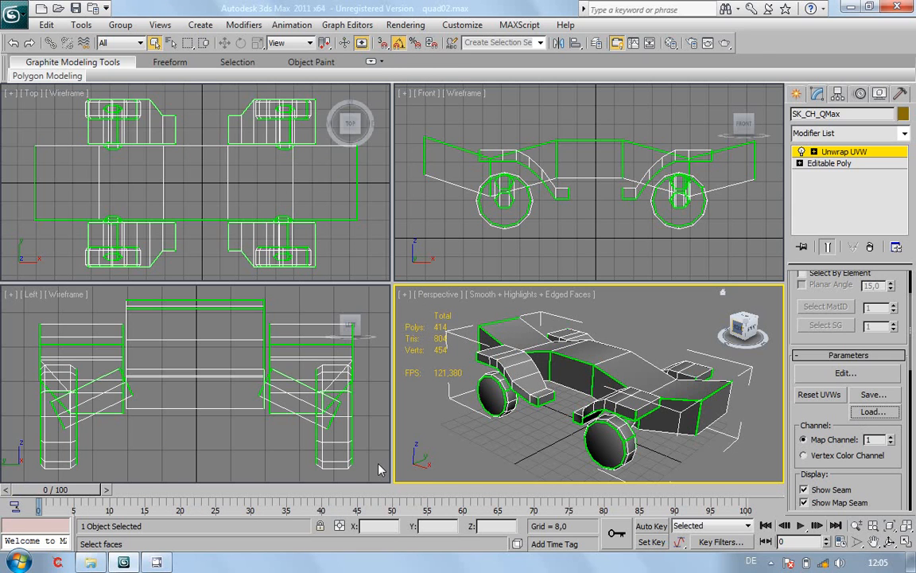
left_click(845, 372)
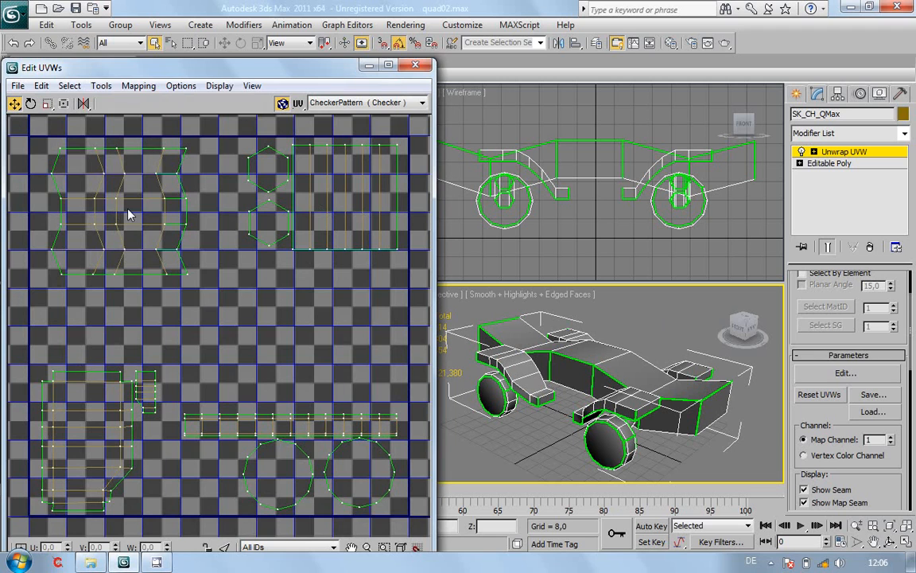
left_click(416, 66)
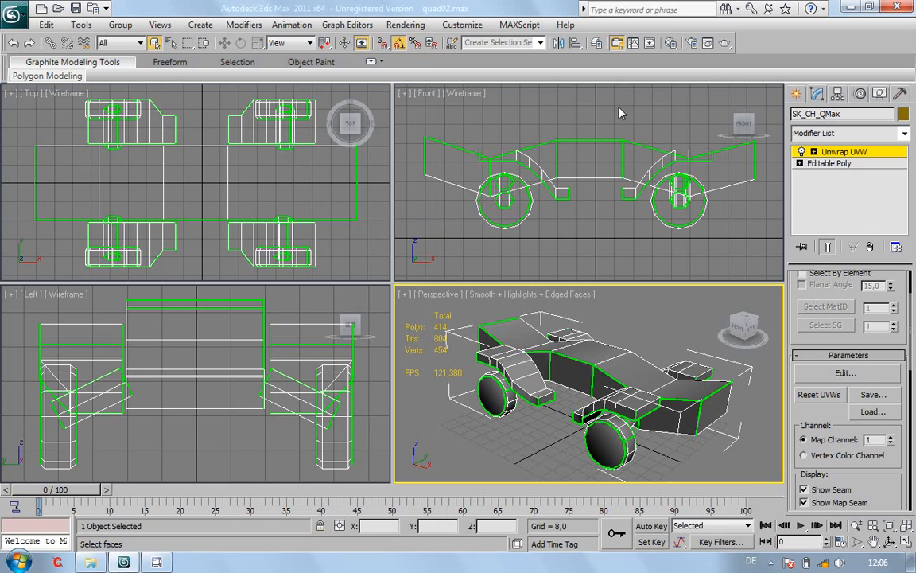
Open the bitmap selection for the orig_08 - Default material's diffuse map and browse to the E:\Warhammer40k\UT3Tutorials\quad\maps folder
left_click(672, 44)
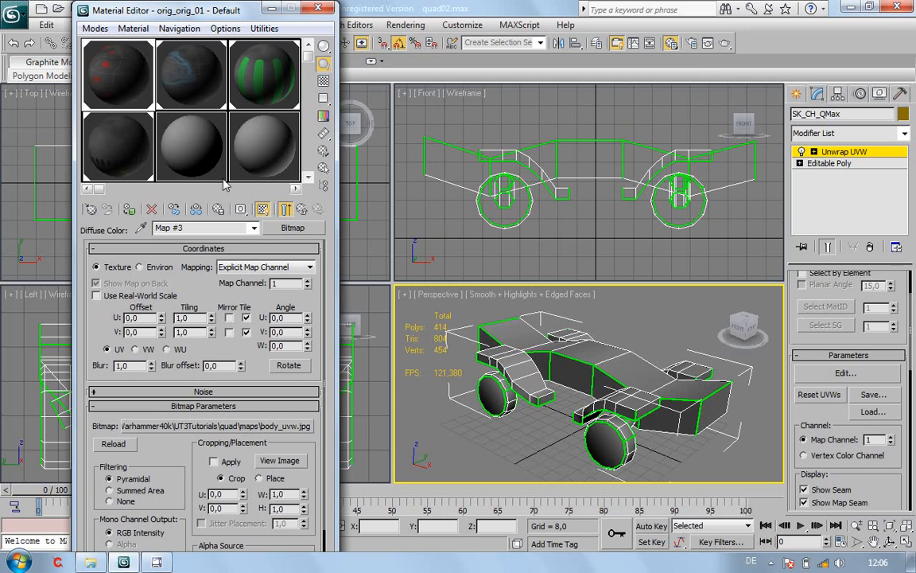
left_click(182, 161)
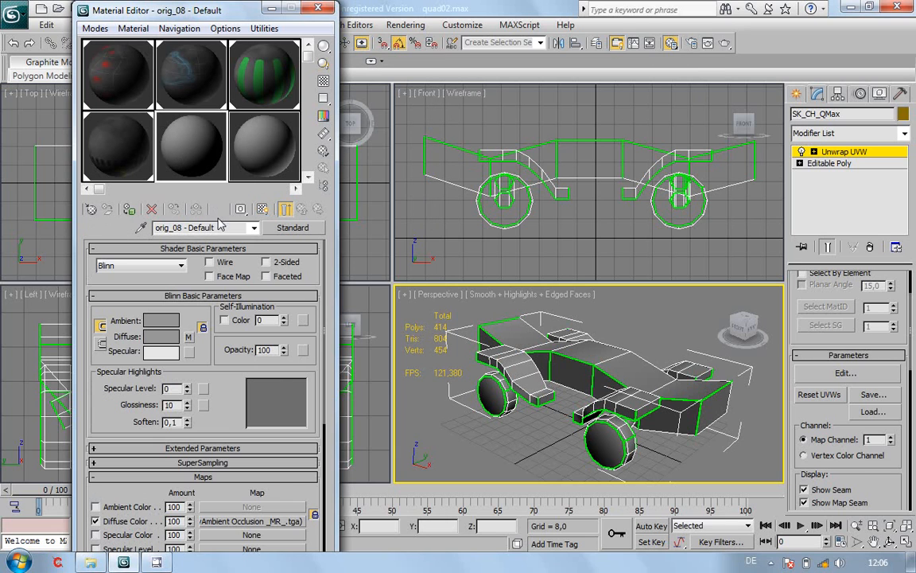
left_click(276, 521)
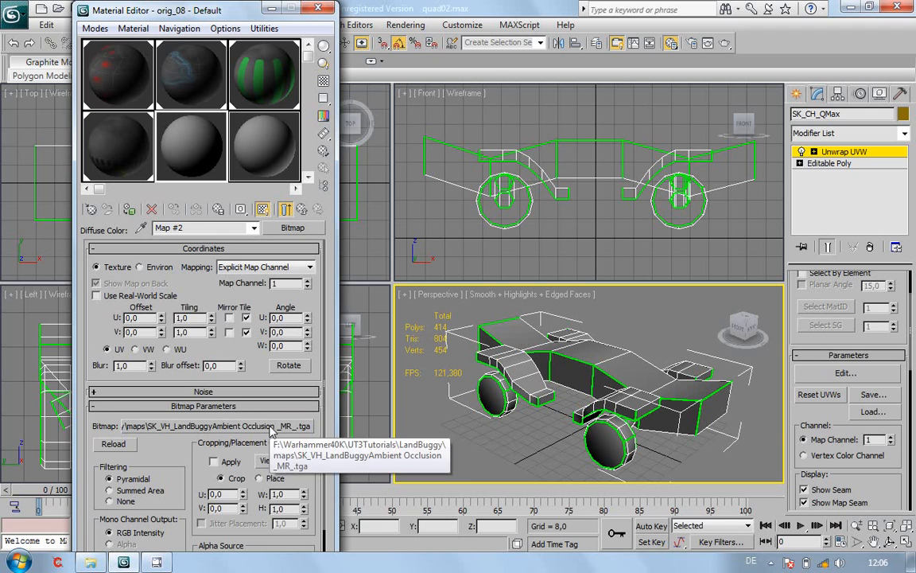
left_click(271, 427)
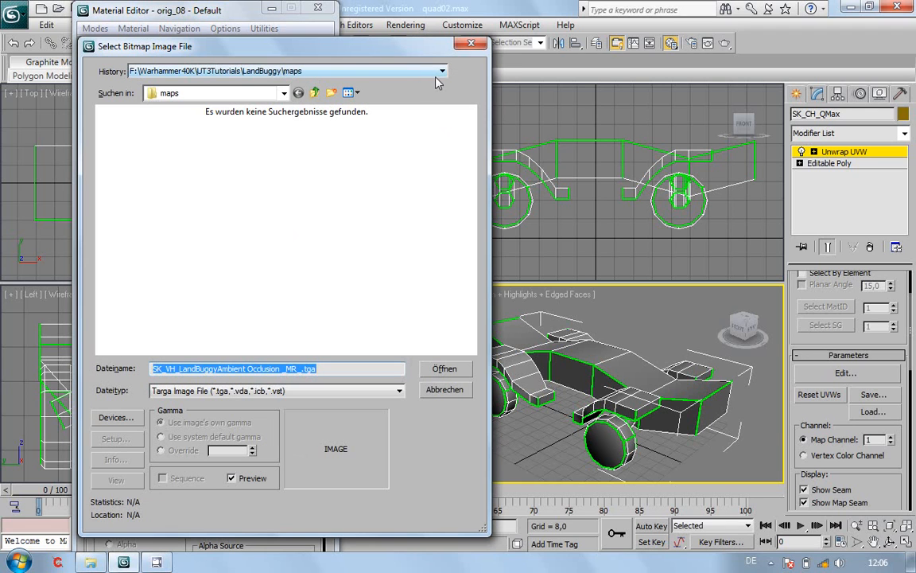
left_click(440, 73)
left_click(417, 89)
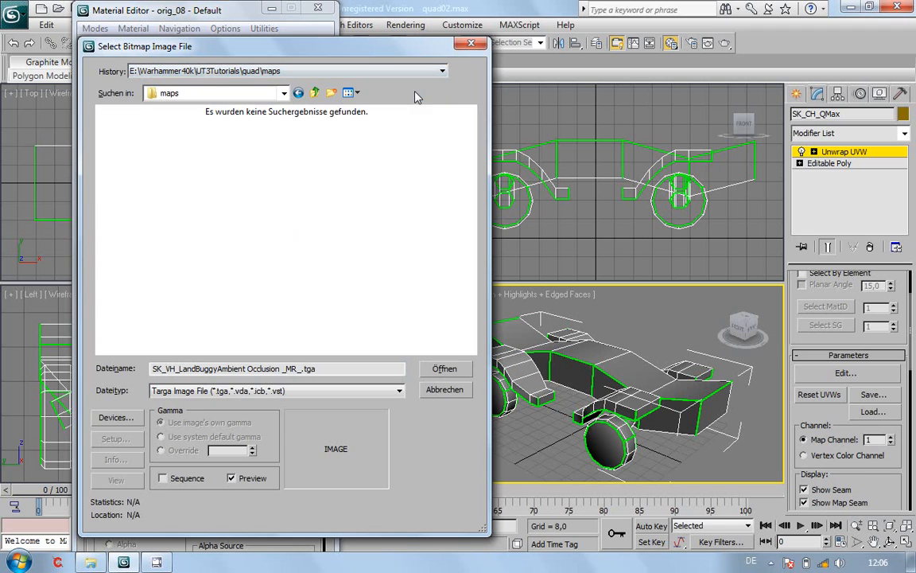
List all image formats, load SK_CH_QMaxDiffuseMap.jpg as the diffuse bitmap, and assign the material to the quad, closing the Material Editor
left_click(400, 392)
left_click(290, 174)
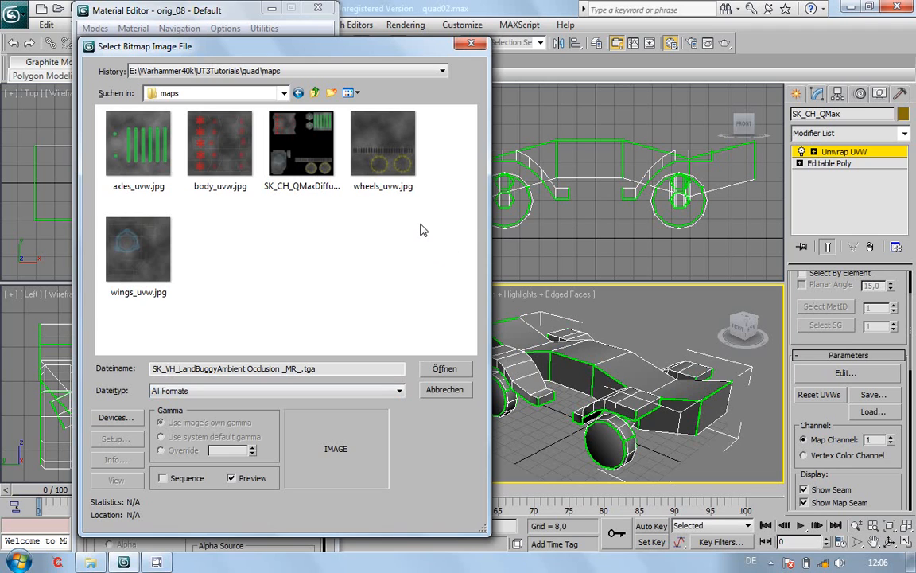
left_click(300, 152)
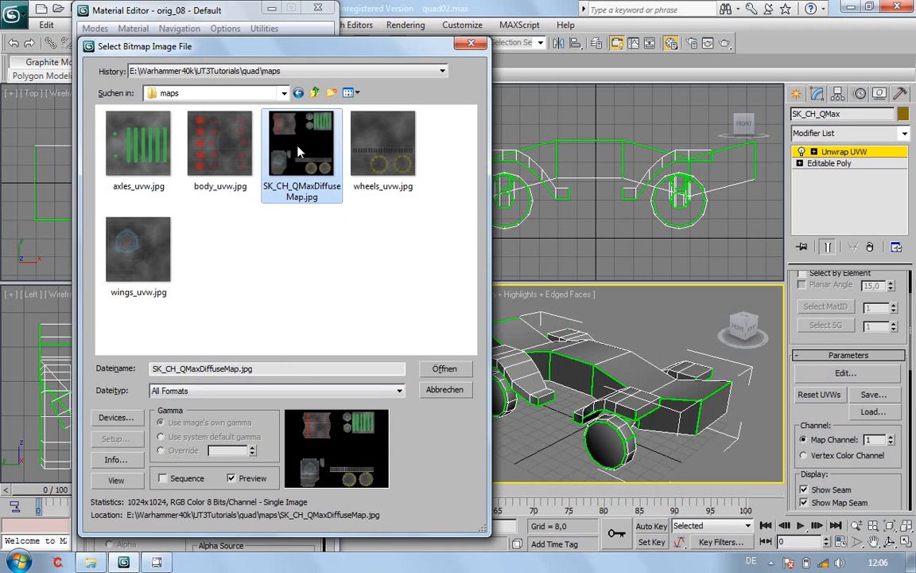
left_click(443, 368)
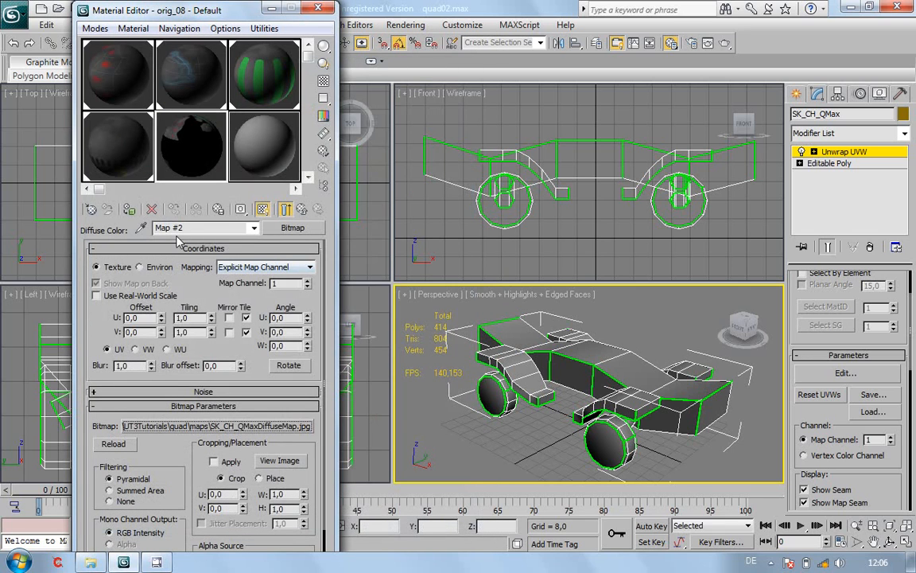
left_click(129, 210)
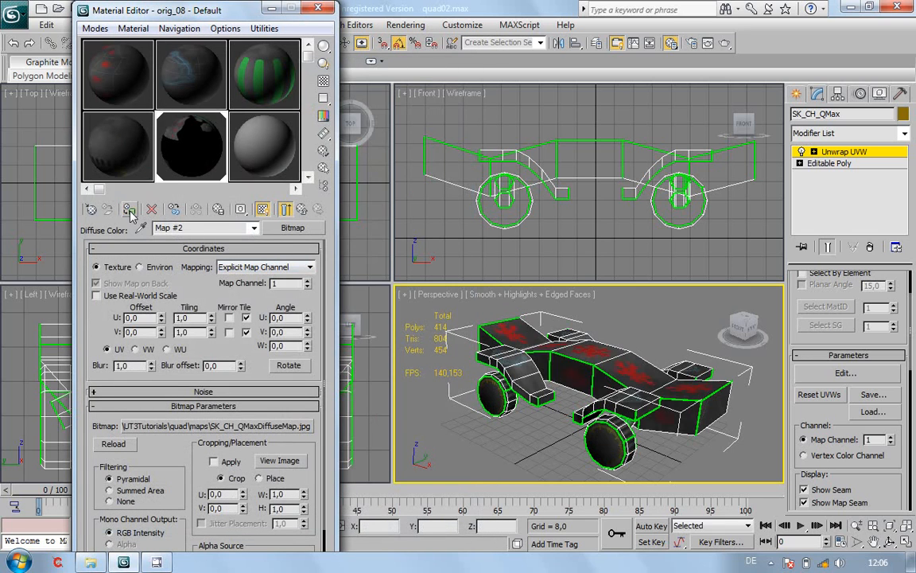
left_click(318, 8)
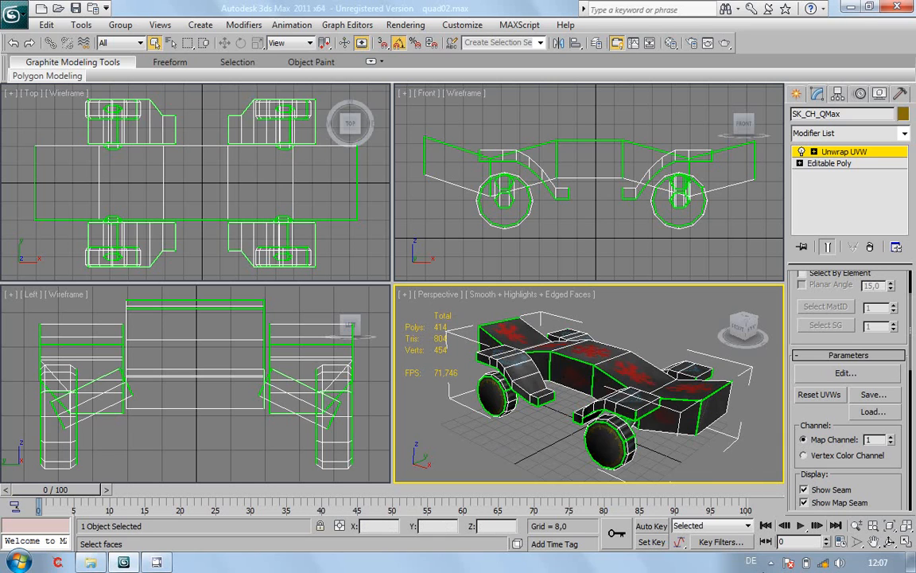
left_click(770, 562)
left_click(771, 563)
left_click(771, 562)
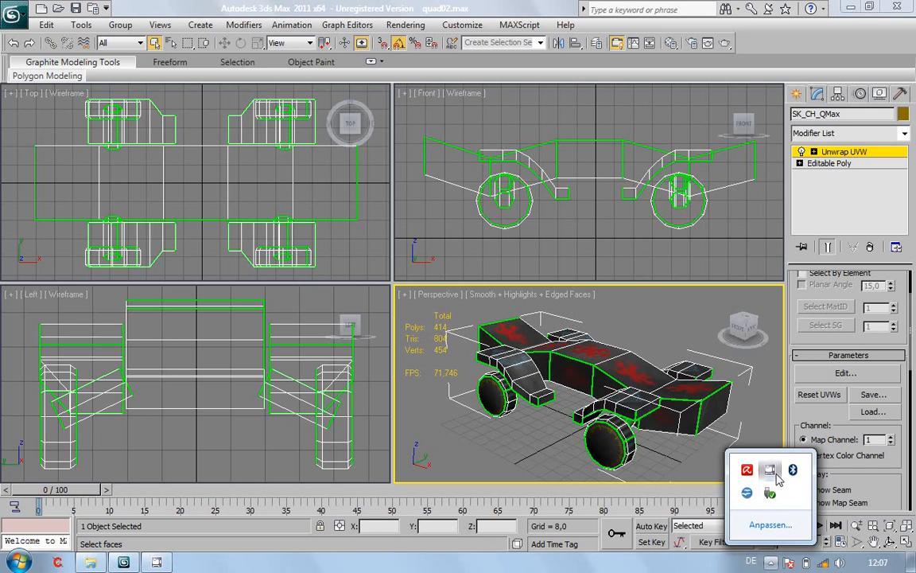